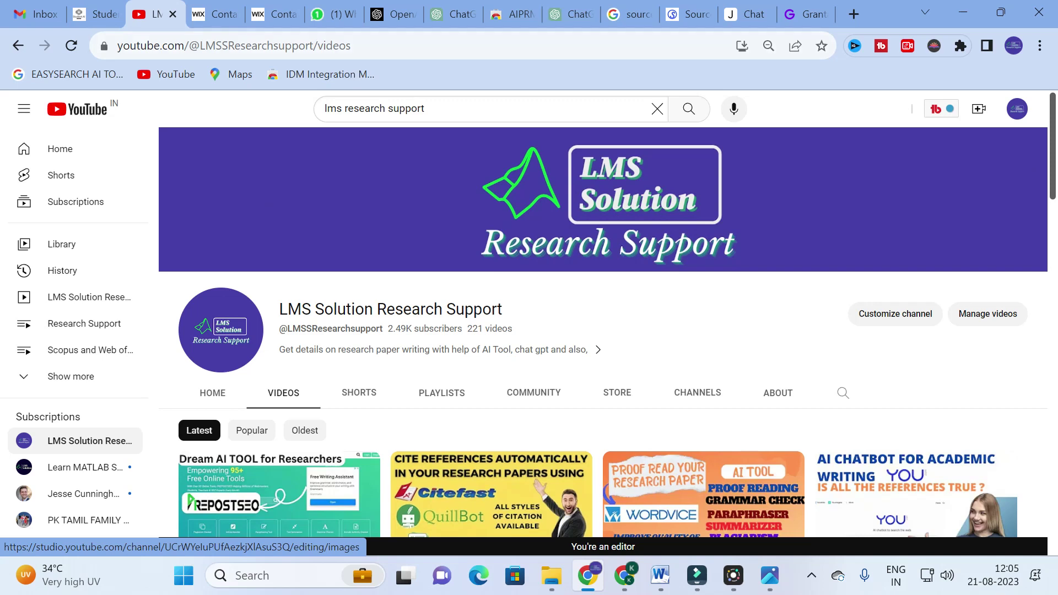
Step: View the online workshop poster in the photo viewer, then the numbered list of topics to be covered in the Workshop document in Word
{"action": "left_click", "coordinate": [768, 575]}
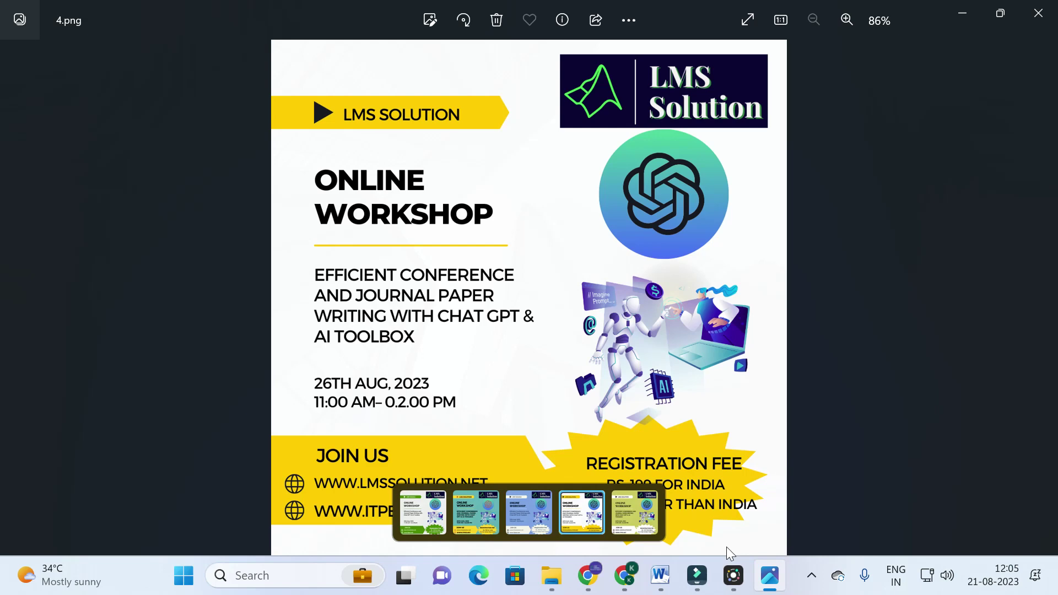
{"action": "left_click", "coordinate": [652, 576]}
{"action": "left_click", "coordinate": [744, 503]}
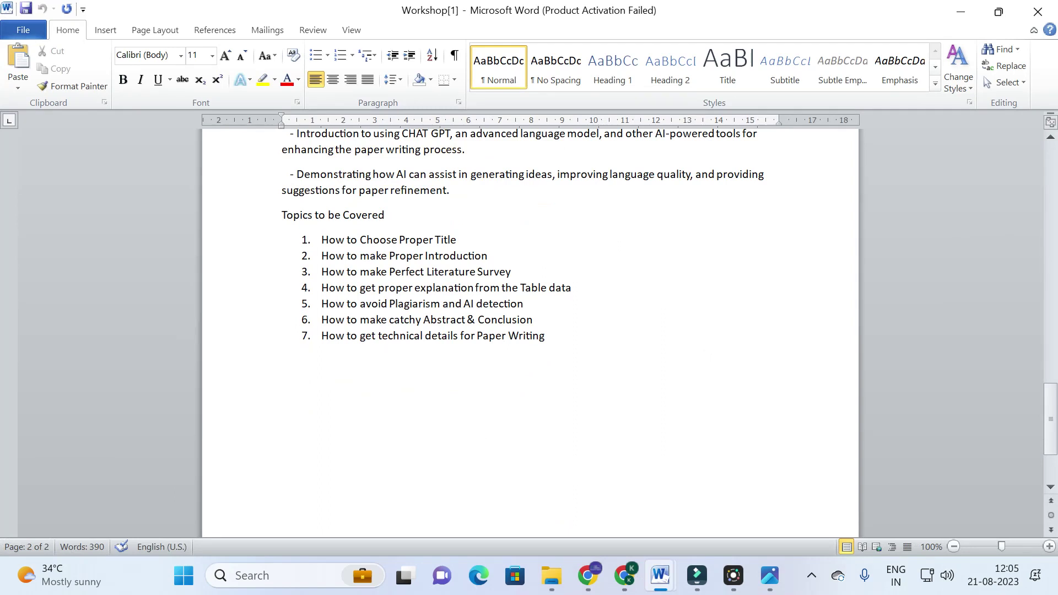
{"action": "left_click_drag", "start_coordinate": [322, 240], "coordinate": [283, 359]}
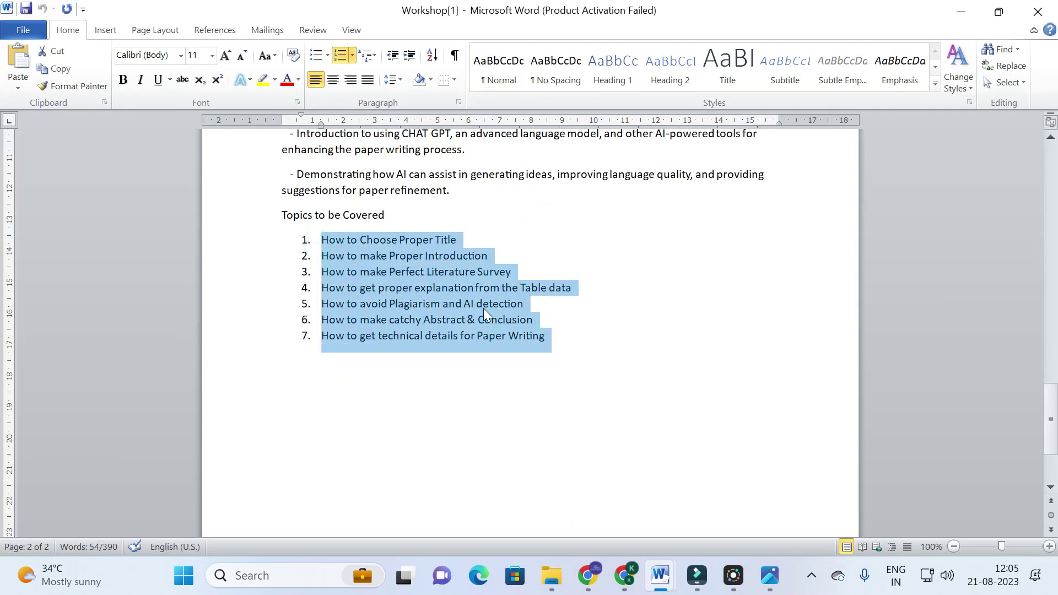
{"action": "left_click", "coordinate": [540, 271]}
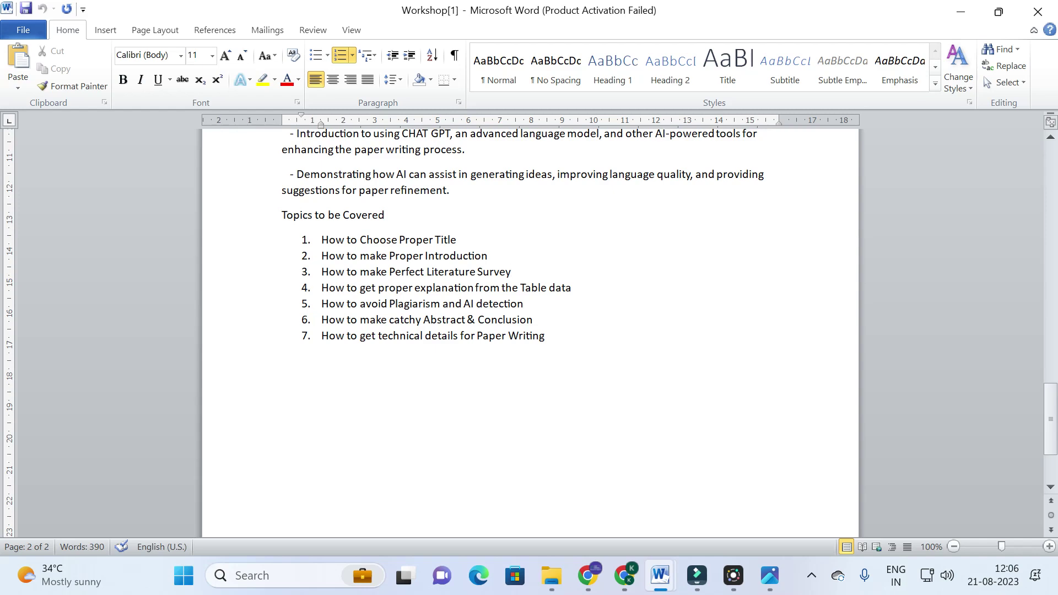
Step: Switch to Chrome, open the Sourcely website from the Google results for "sourcely", and dismiss the newsletter popup
{"action": "left_click", "coordinate": [594, 586]}
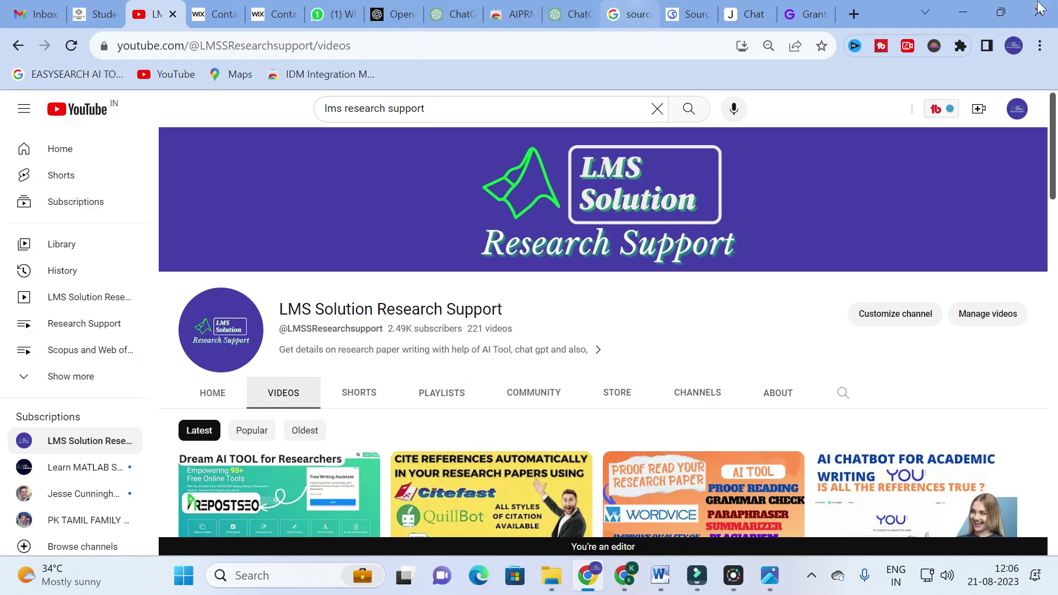
{"action": "left_click", "coordinate": [620, 12]}
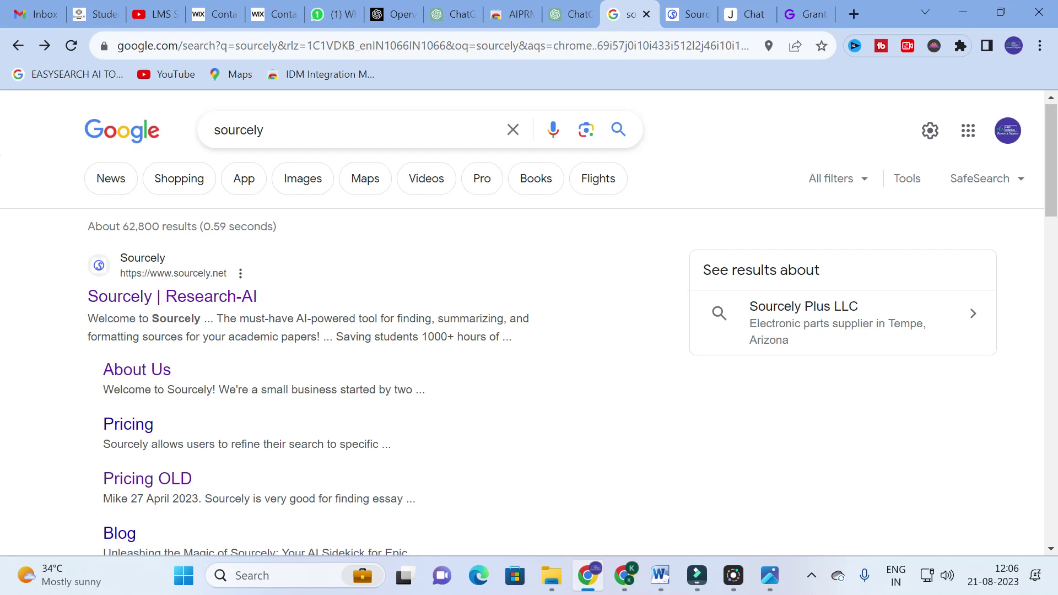
{"action": "scroll", "coordinate": [262, 304], "scroll_direction": "down", "scroll_amount": 1}
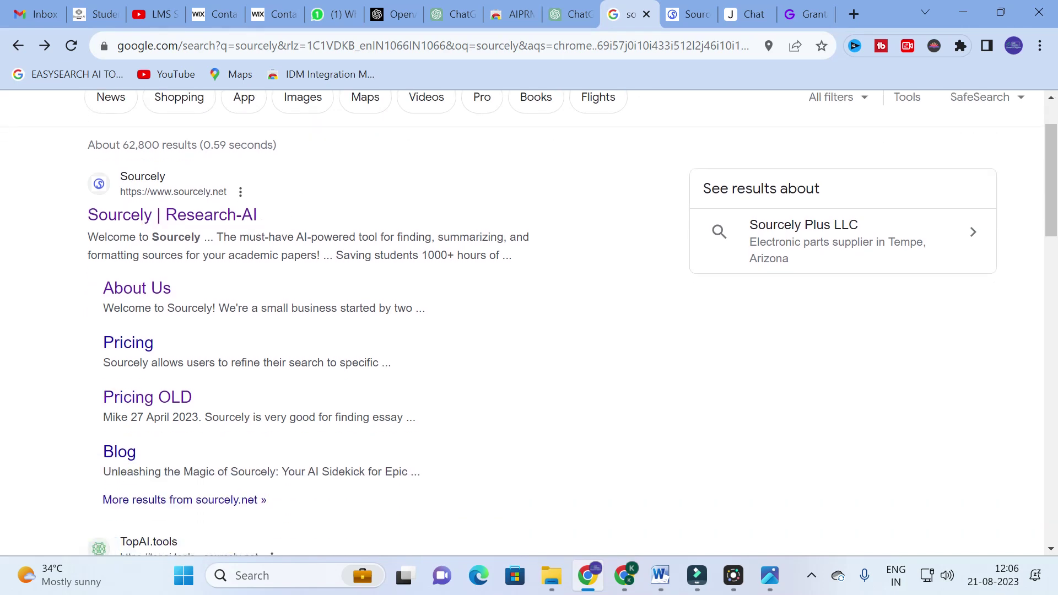
{"action": "left_click", "coordinate": [200, 220]}
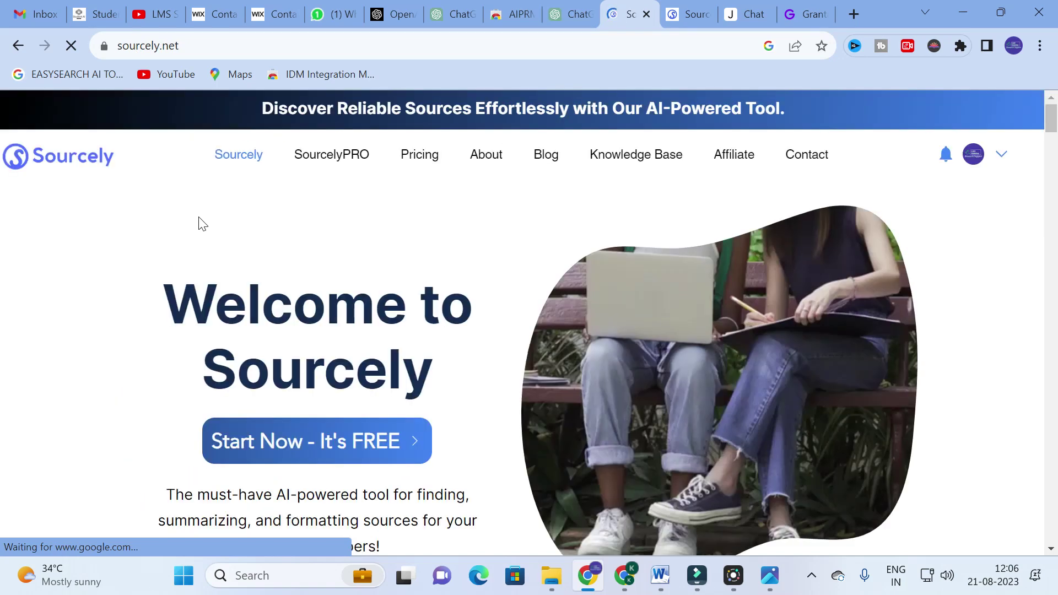
{"action": "scroll", "coordinate": [199, 222], "scroll_direction": "down", "scroll_amount": 3}
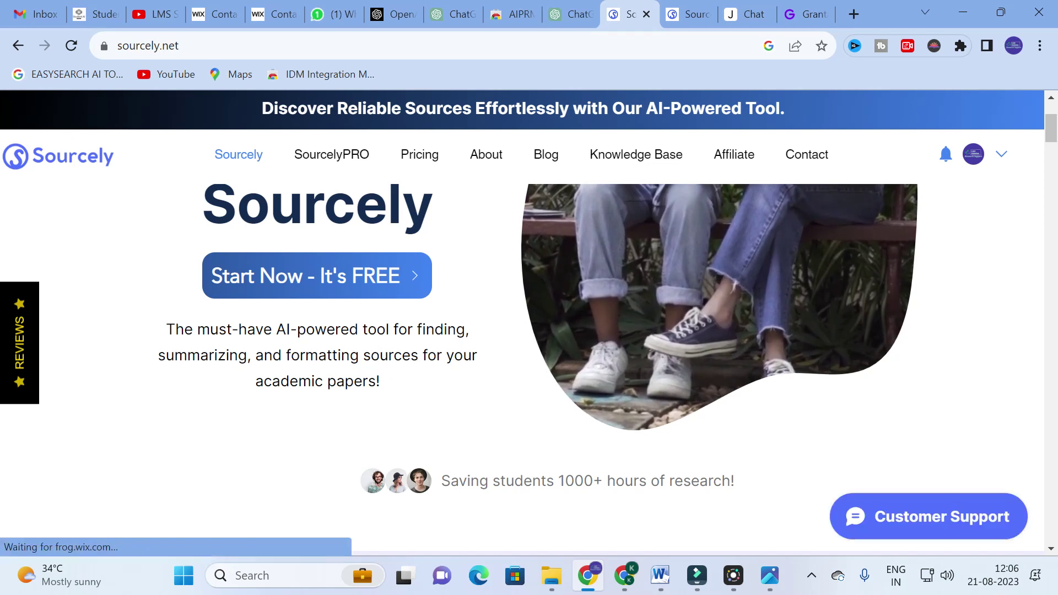
{"action": "scroll", "coordinate": [408, 317], "scroll_direction": "up", "scroll_amount": 3}
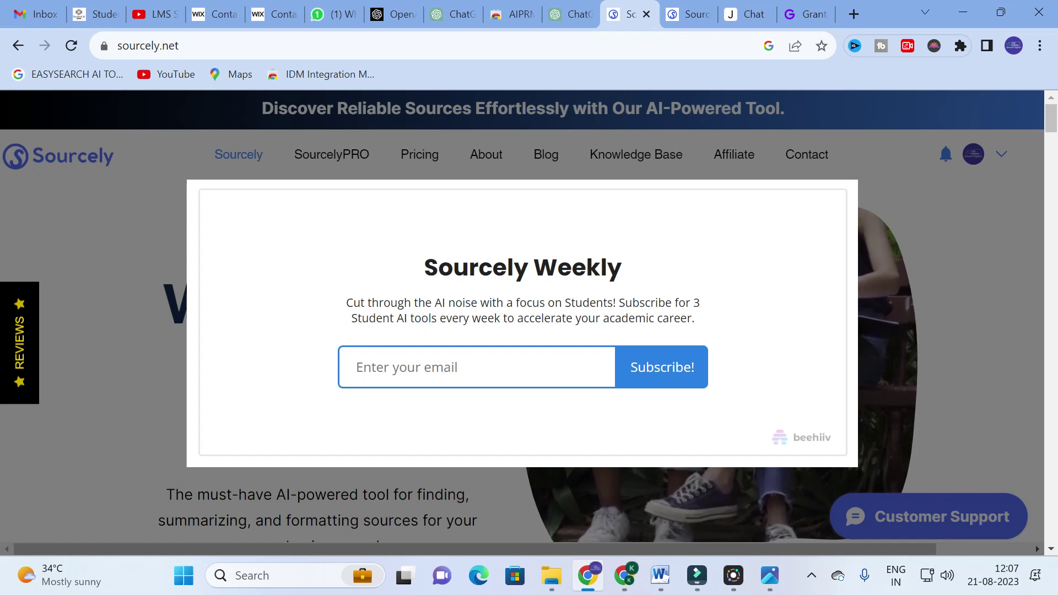
{"action": "left_click", "coordinate": [928, 186]}
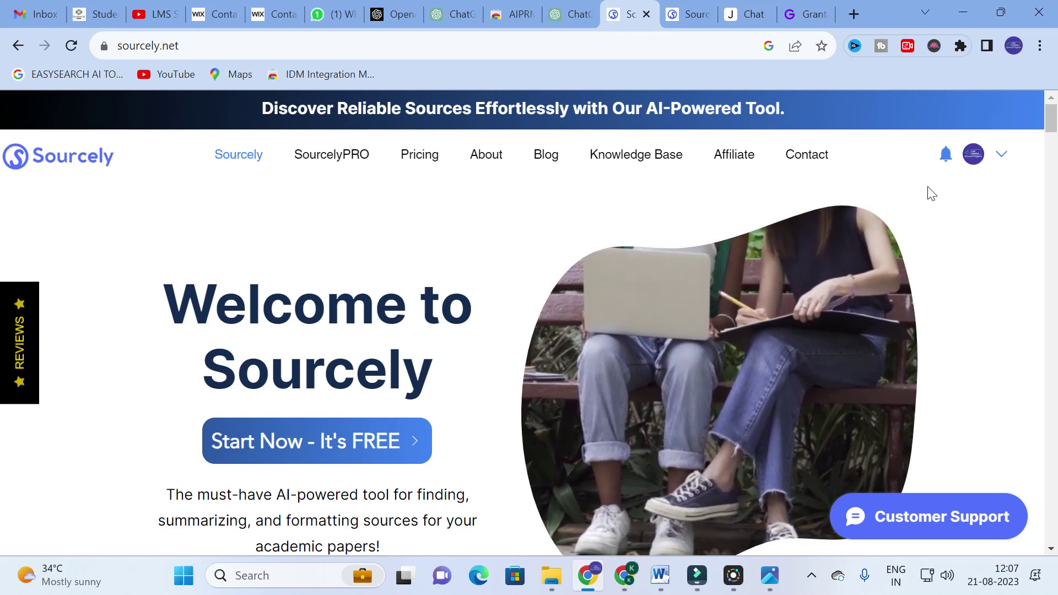
Step: Switch to the other open Sourcely page and view its account options
{"action": "left_click", "coordinate": [695, 6]}
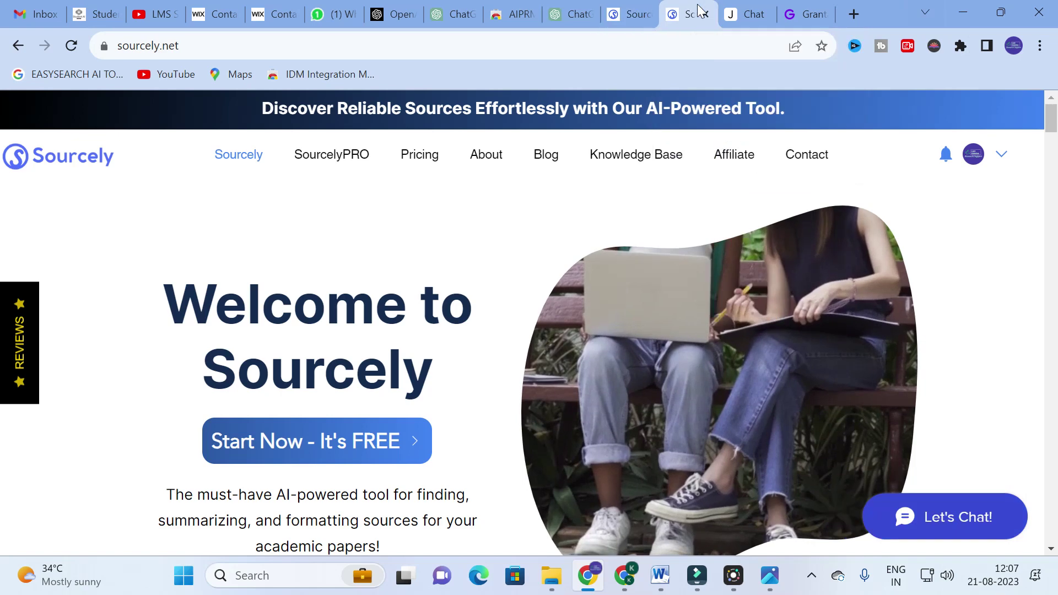
{"action": "left_click", "coordinate": [973, 157]}
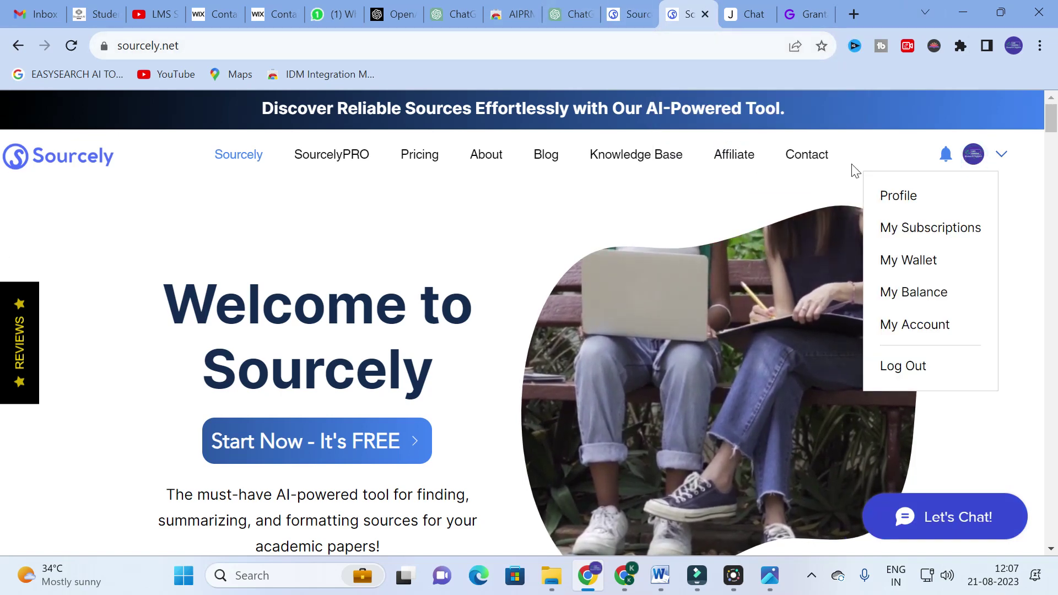
{"action": "left_click", "coordinate": [360, 199]}
{"action": "scroll", "coordinate": [125, 194], "scroll_direction": "down", "scroll_amount": 3}
{"action": "scroll", "coordinate": [125, 193], "scroll_direction": "up", "scroll_amount": 3}
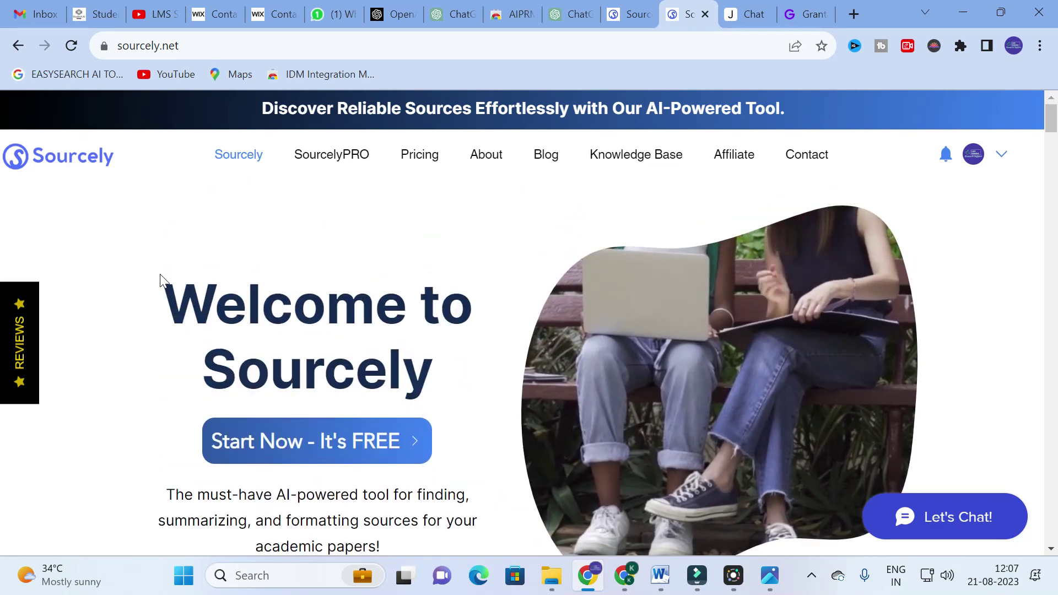
Step: Look through the Sourcely home page, including the video demo, the essay or title box and the source search option
{"action": "scroll", "coordinate": [406, 350], "scroll_direction": "down", "scroll_amount": 4}
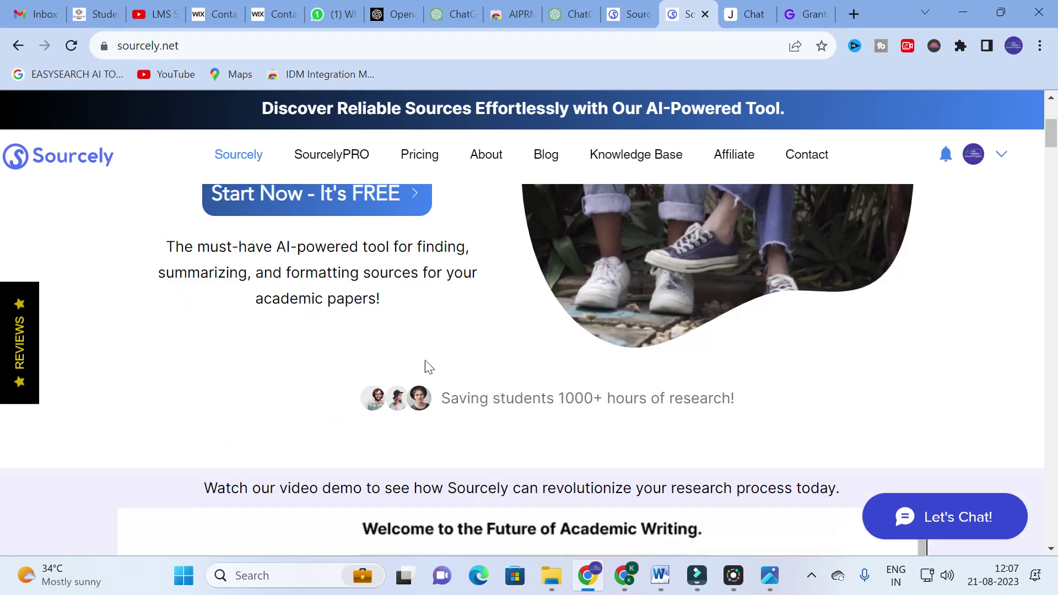
{"action": "scroll", "coordinate": [425, 366], "scroll_direction": "down", "scroll_amount": 5}
{"action": "scroll", "coordinate": [388, 392], "scroll_direction": "down", "scroll_amount": 5}
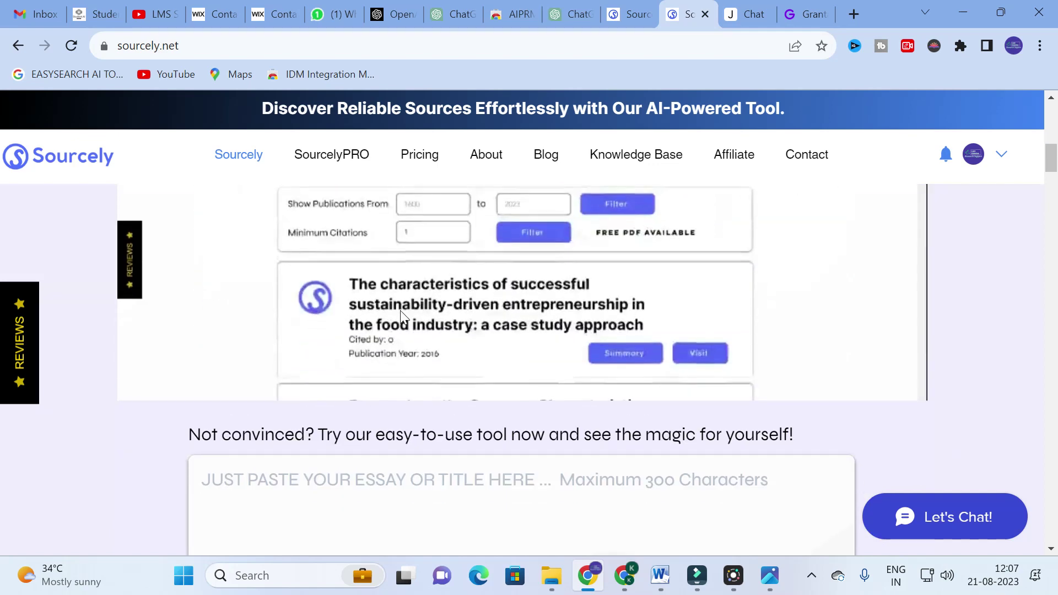
{"action": "scroll", "coordinate": [402, 279], "scroll_direction": "up", "scroll_amount": 3}
{"action": "scroll", "coordinate": [394, 278], "scroll_direction": "down", "scroll_amount": 1}
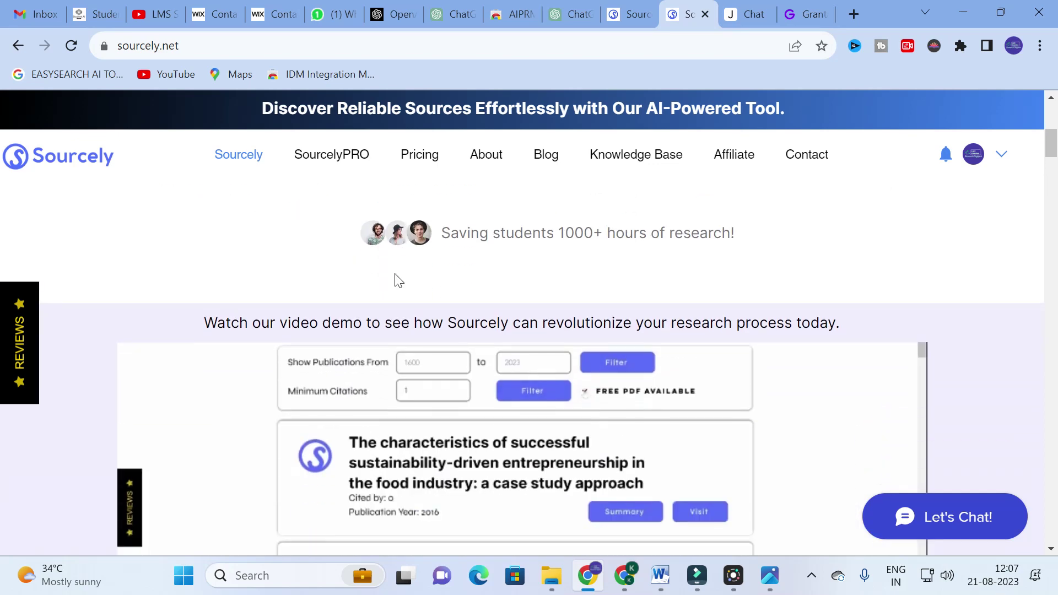
{"action": "scroll", "coordinate": [261, 310], "scroll_direction": "down", "scroll_amount": 1}
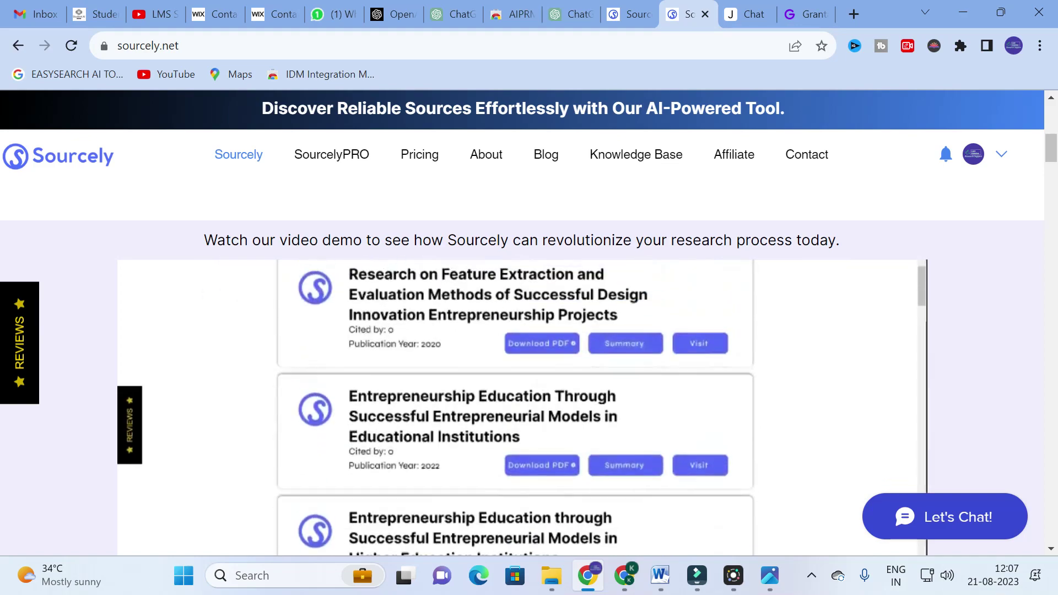
{"action": "scroll", "coordinate": [487, 346], "scroll_direction": "down", "scroll_amount": 7}
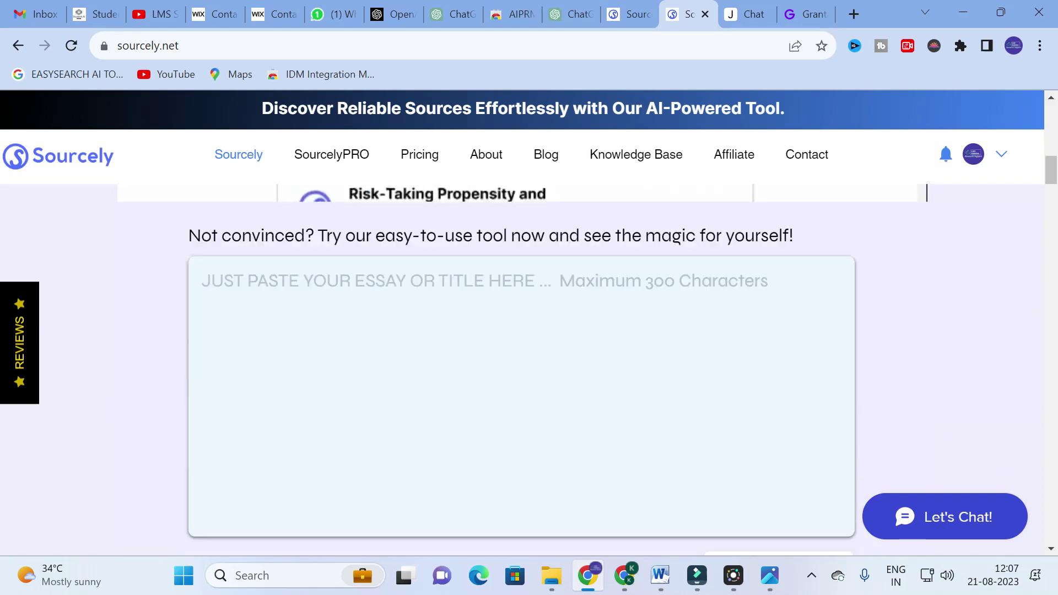
{"action": "scroll", "coordinate": [487, 346], "scroll_direction": "up", "scroll_amount": 1}
{"action": "scroll", "coordinate": [287, 334], "scroll_direction": "up", "scroll_amount": 2}
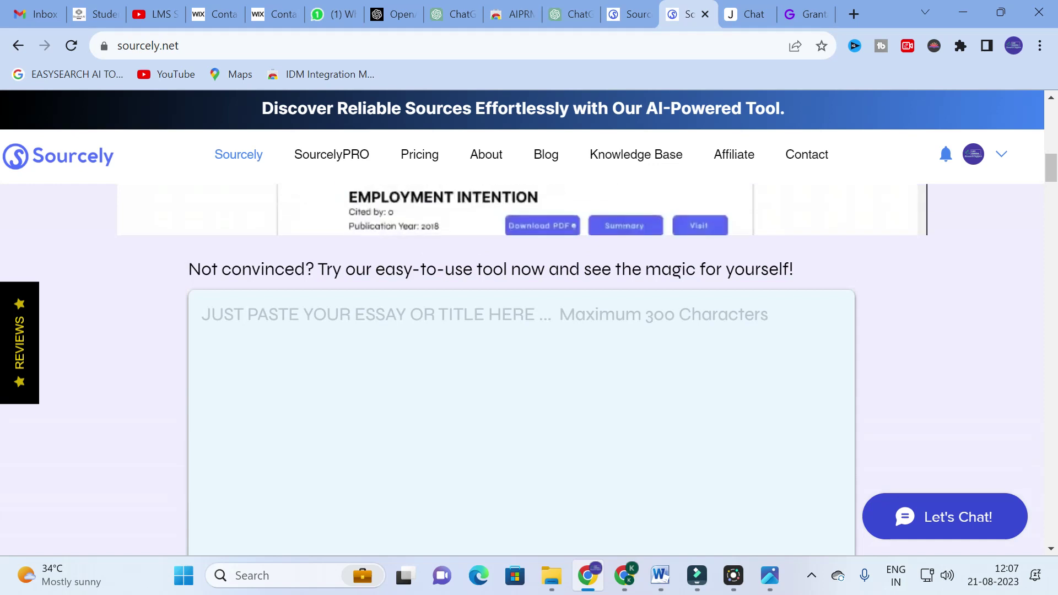
{"action": "left_click", "coordinate": [287, 334]}
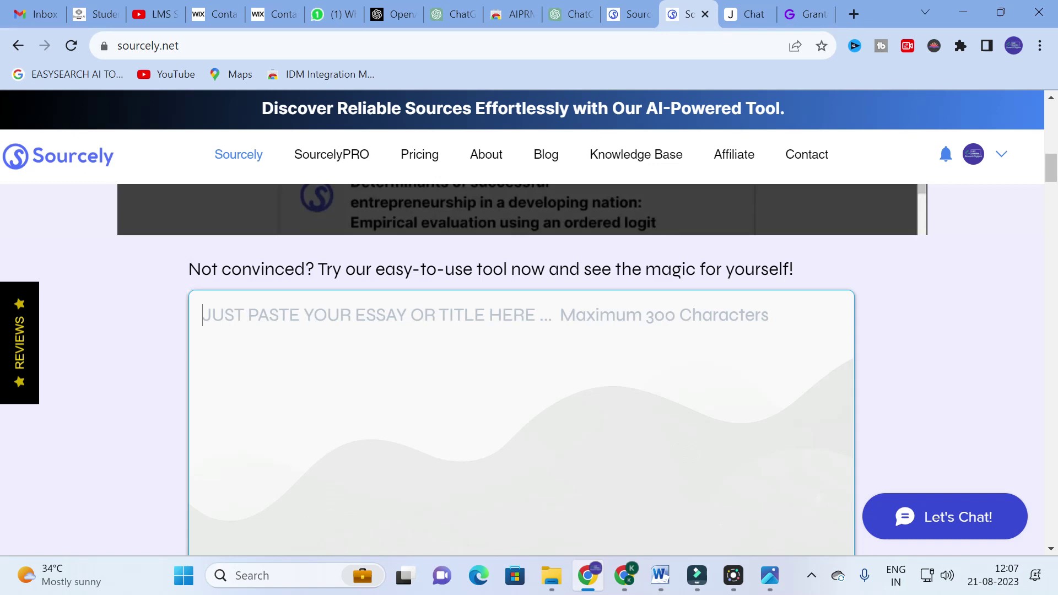
{"action": "scroll", "coordinate": [582, 369], "scroll_direction": "down", "scroll_amount": 2}
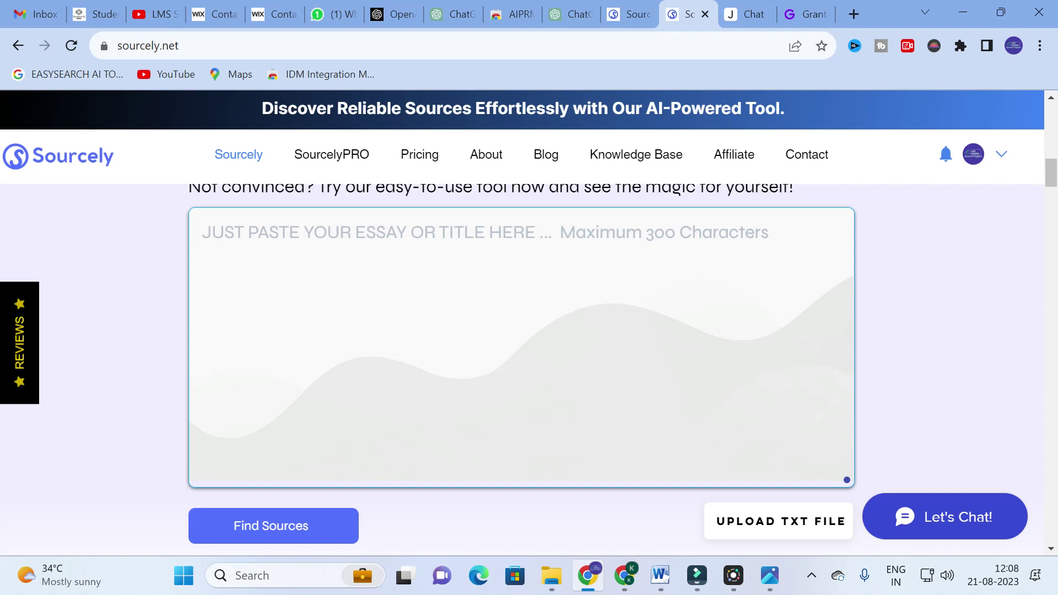
Step: Copy the sentence "A photovoltaic system converts the Sun's radiation, in the form of light, into usable electricity." from the BASICS OF PV document in Word
{"action": "left_click", "coordinate": [660, 575]}
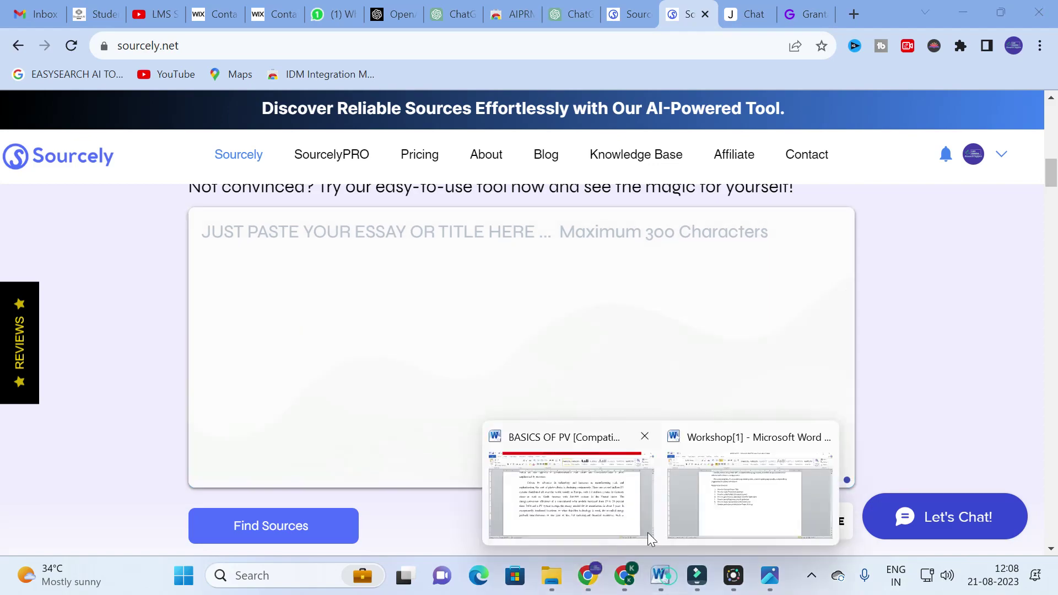
{"action": "left_click", "coordinate": [571, 496]}
{"action": "scroll", "coordinate": [588, 477], "scroll_direction": "up", "scroll_amount": 6}
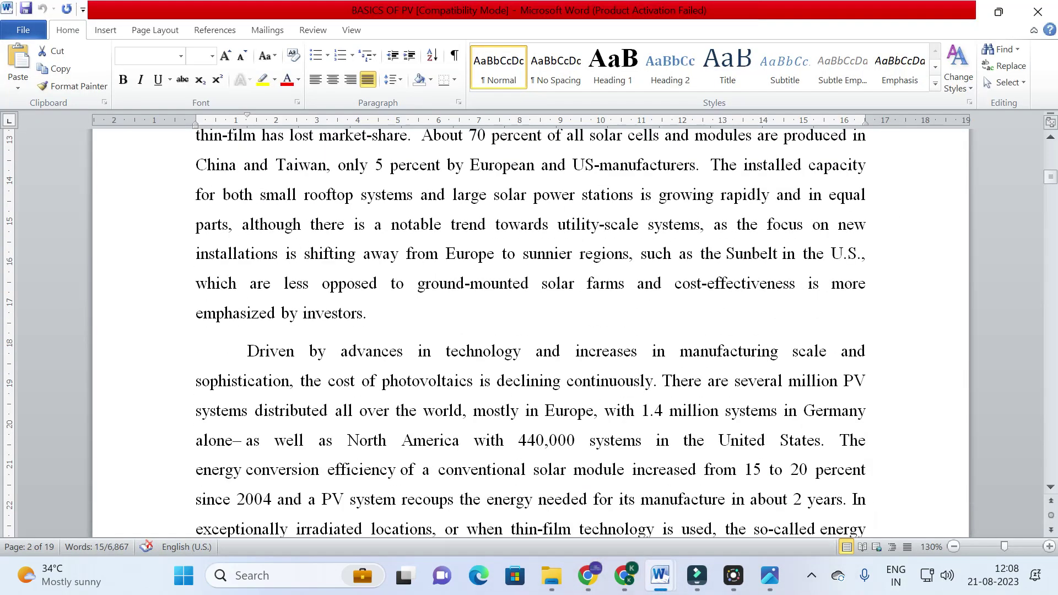
{"action": "scroll", "coordinate": [532, 330], "scroll_direction": "up", "scroll_amount": 1}
{"action": "left_click", "coordinate": [329, 215]}
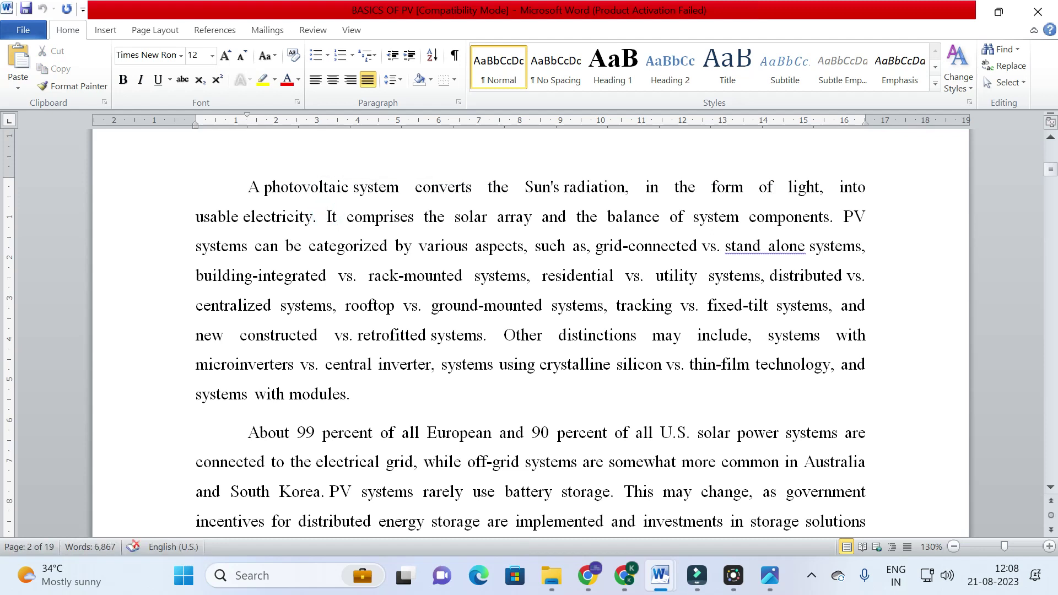
{"action": "left_click_drag", "start_coordinate": [328, 215], "coordinate": [241, 185]}
{"action": "key", "text": "ctrl+c"}
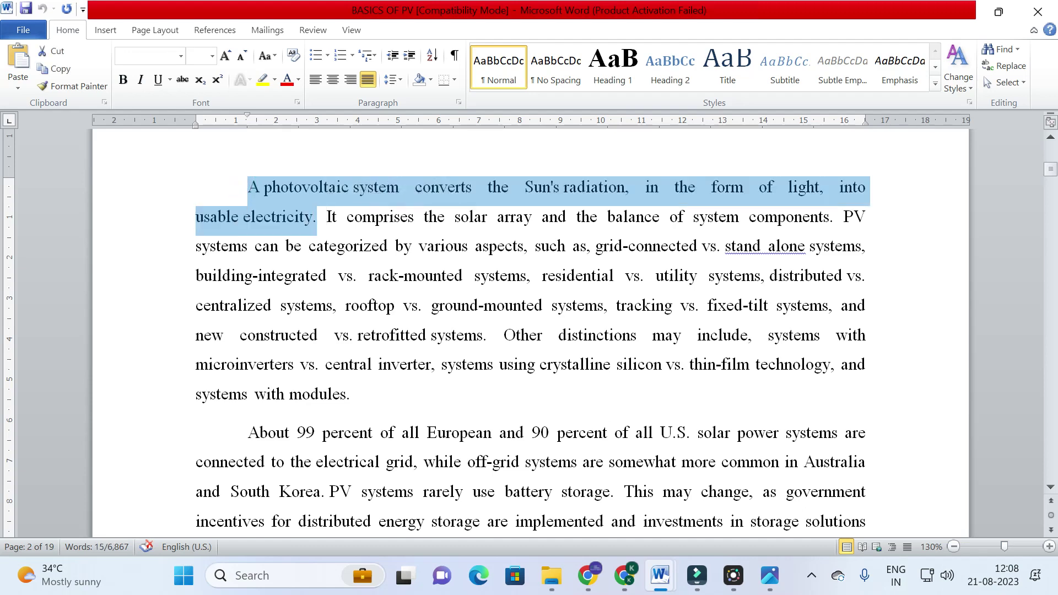
Step: Return to Sourcely in Chrome, paste the copied sentence into the essay or title box, and find sources for it
{"action": "mouse_move", "coordinate": [585, 560]}
{"action": "left_click", "coordinate": [612, 479]}
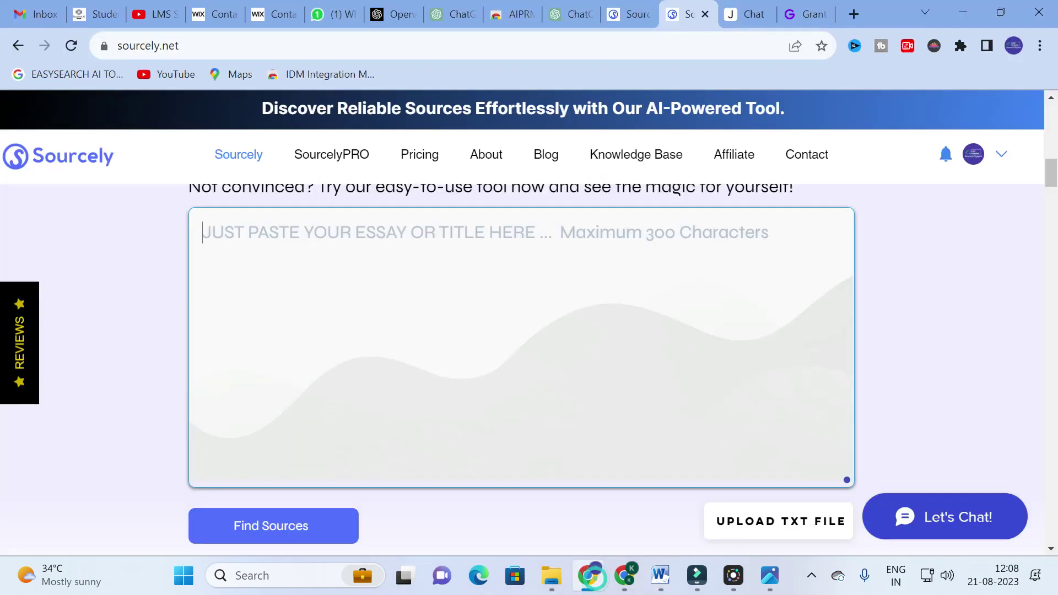
{"action": "key", "text": "ctrl+v"}
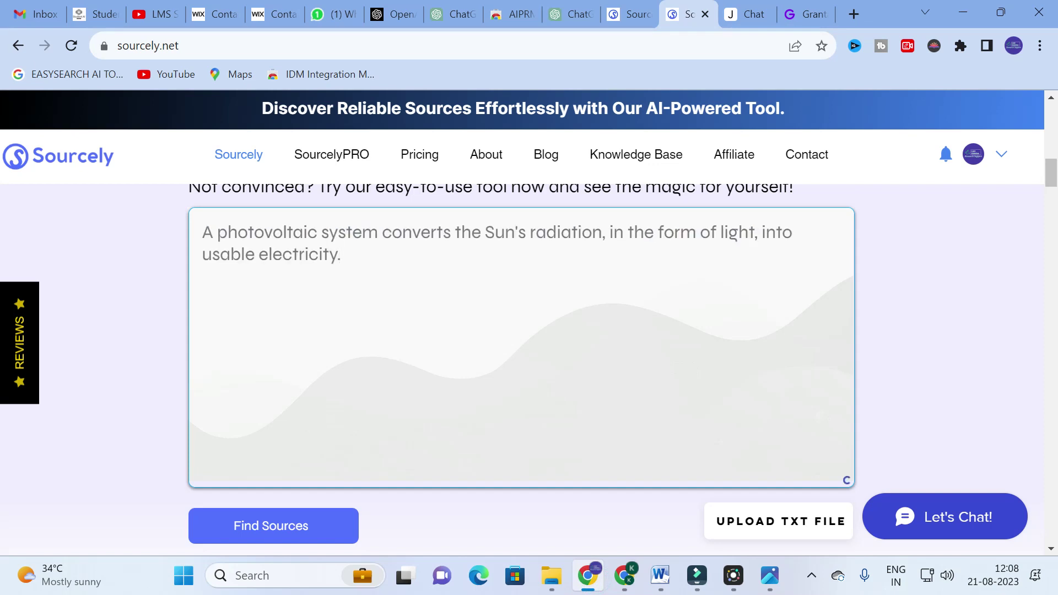
{"action": "left_click", "coordinate": [259, 534]}
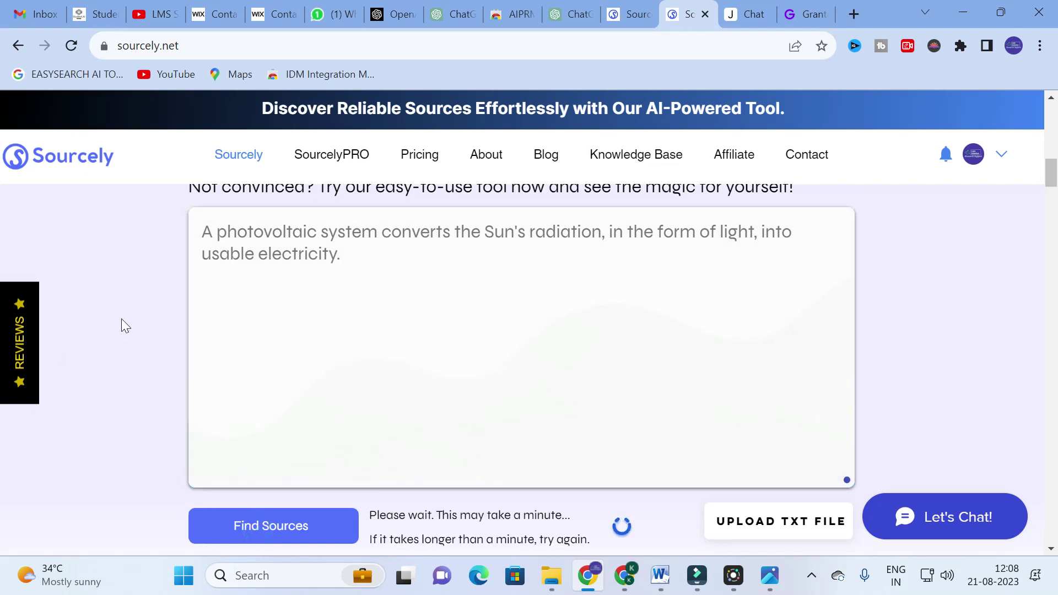
Step: Examine the publication year and minimum citations filters and the first papers in the Sourcely results
{"action": "scroll", "coordinate": [122, 321], "scroll_direction": "down", "scroll_amount": 2}
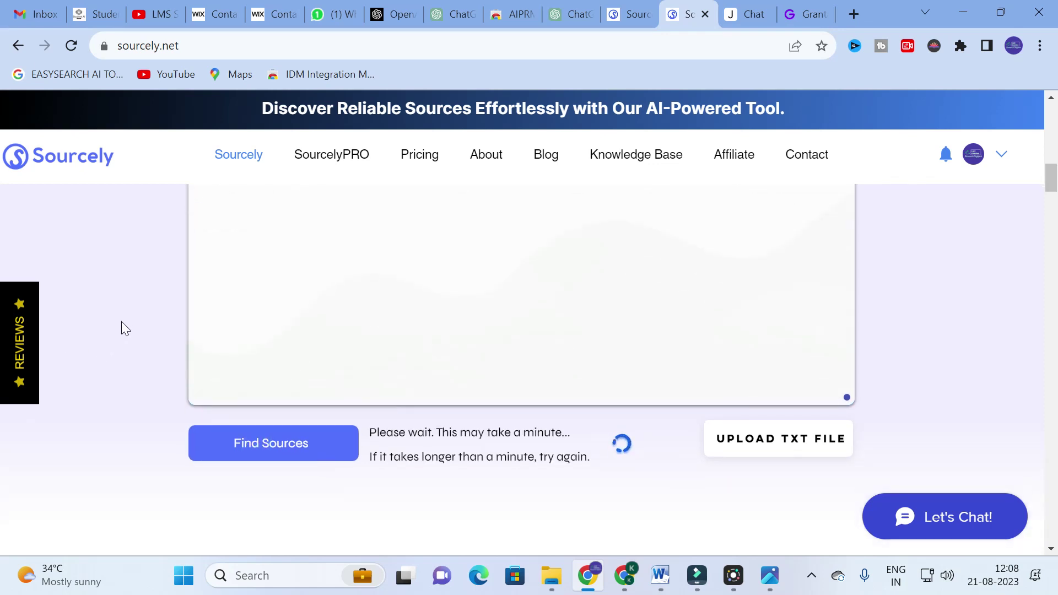
{"action": "scroll", "coordinate": [121, 322], "scroll_direction": "up", "scroll_amount": 2}
{"action": "scroll", "coordinate": [117, 326], "scroll_direction": "down", "scroll_amount": 5}
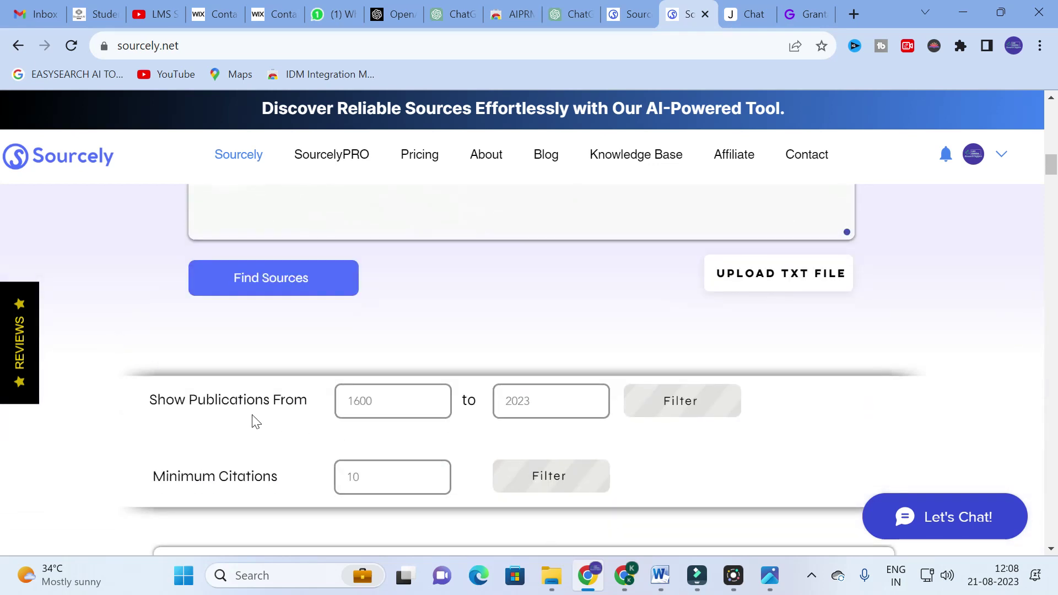
{"action": "left_click", "coordinate": [352, 401]}
{"action": "left_click", "coordinate": [386, 407]}
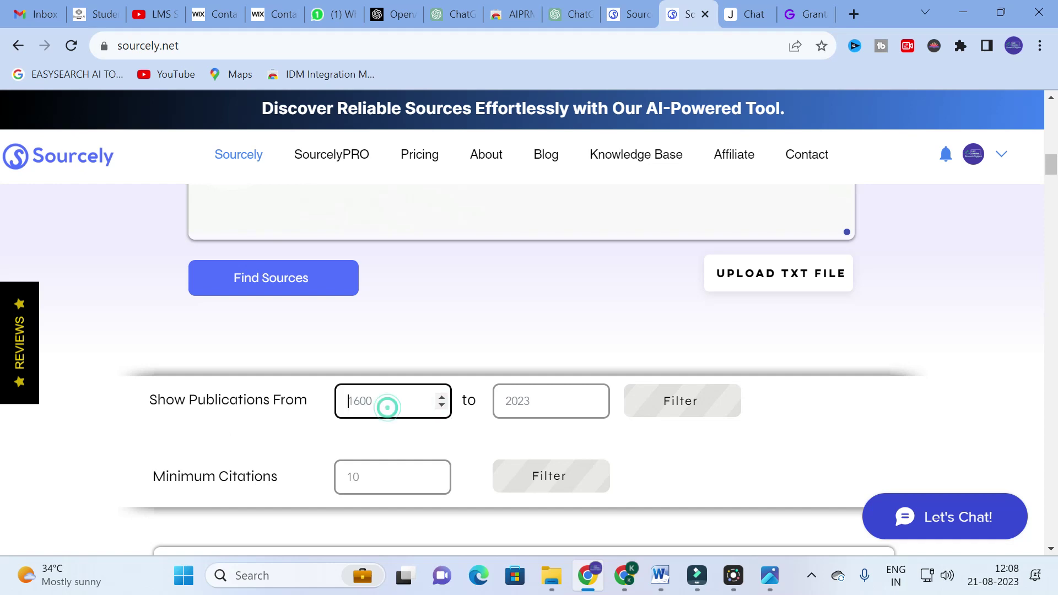
{"action": "scroll", "coordinate": [342, 428], "scroll_direction": "down", "scroll_amount": 3}
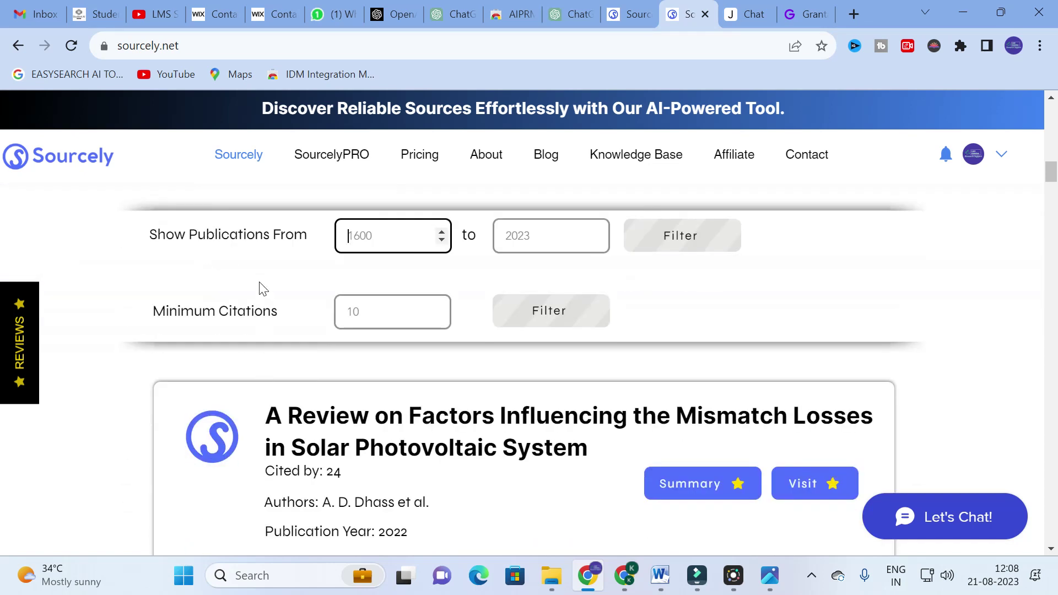
{"action": "left_click", "coordinate": [410, 324]}
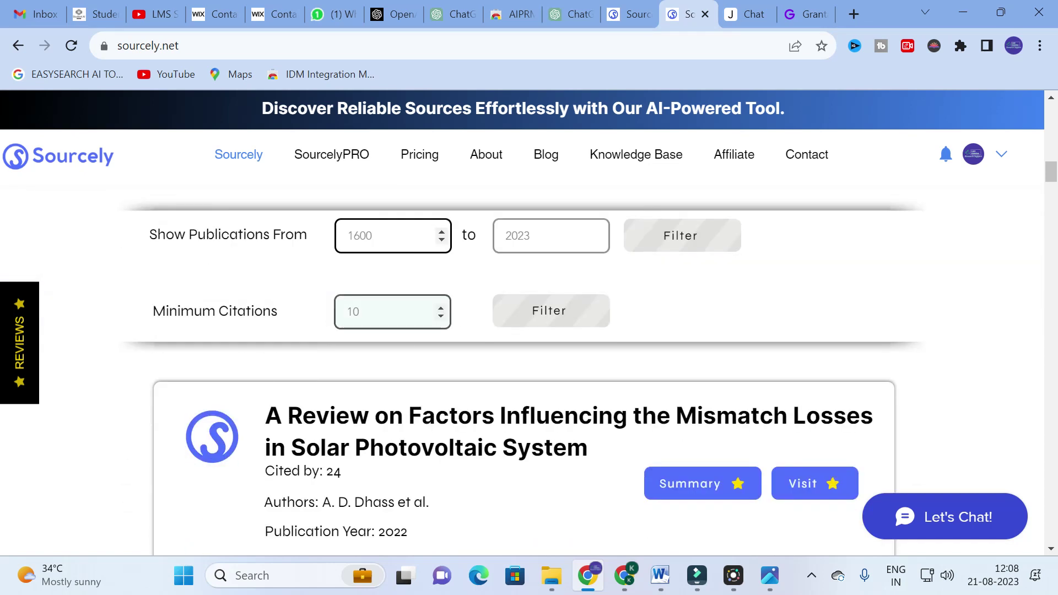
{"action": "scroll", "coordinate": [408, 323], "scroll_direction": "down", "scroll_amount": 3}
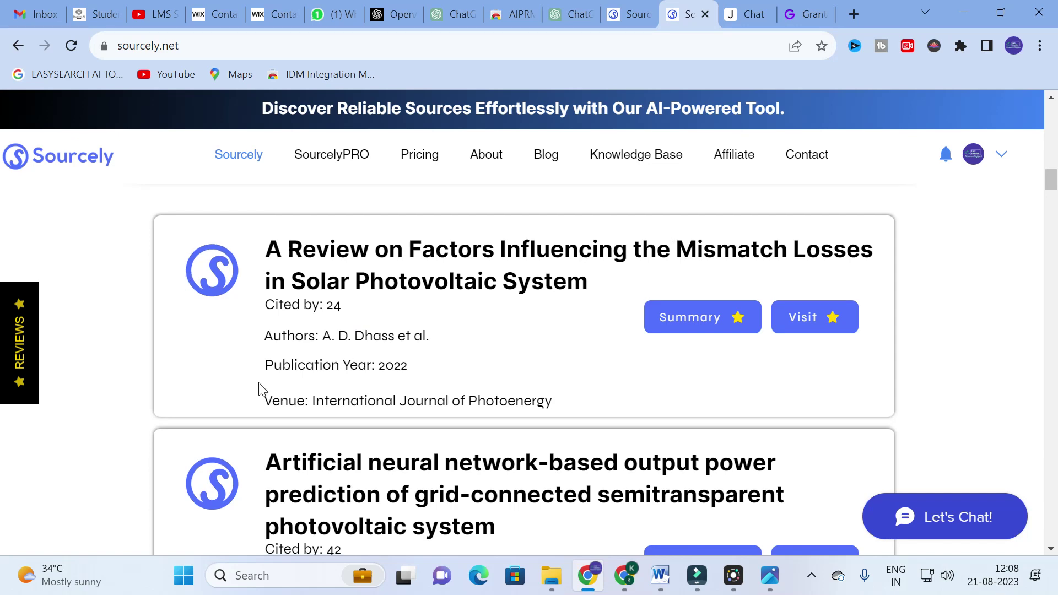
Step: Look through the remaining papers in the Sourcely results and review the photovoltaic sentence used for the search
{"action": "scroll", "coordinate": [260, 386], "scroll_direction": "down", "scroll_amount": 3}
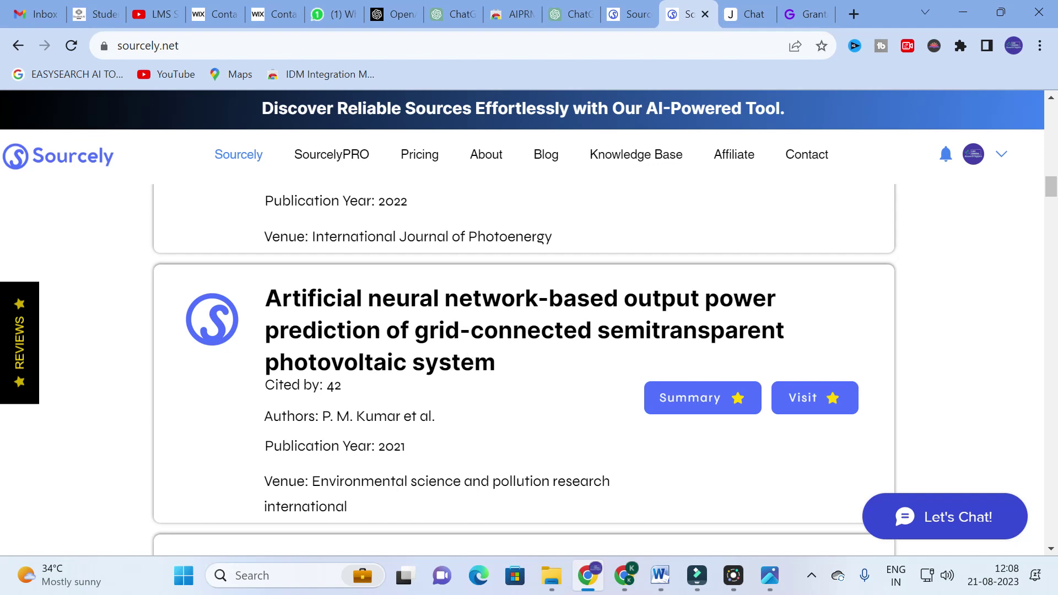
{"action": "scroll", "coordinate": [523, 369], "scroll_direction": "down", "scroll_amount": 15}
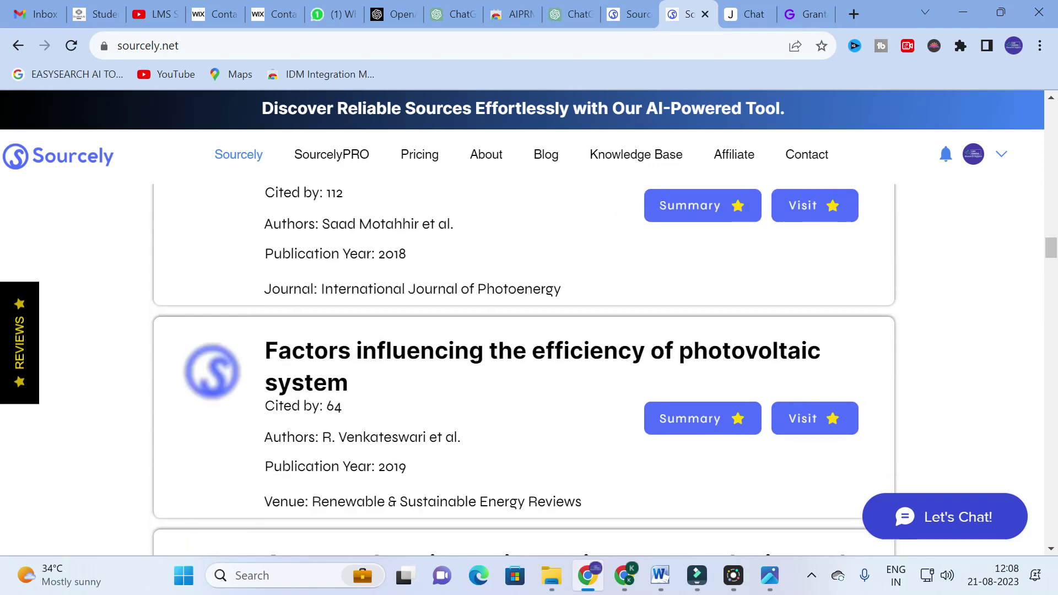
{"action": "scroll", "coordinate": [386, 361], "scroll_direction": "down", "scroll_amount": 9}
{"action": "scroll", "coordinate": [378, 386], "scroll_direction": "up", "scroll_amount": 3}
{"action": "scroll", "coordinate": [375, 365], "scroll_direction": "down", "scroll_amount": 1}
{"action": "scroll", "coordinate": [375, 365], "scroll_direction": "up", "scroll_amount": 20}
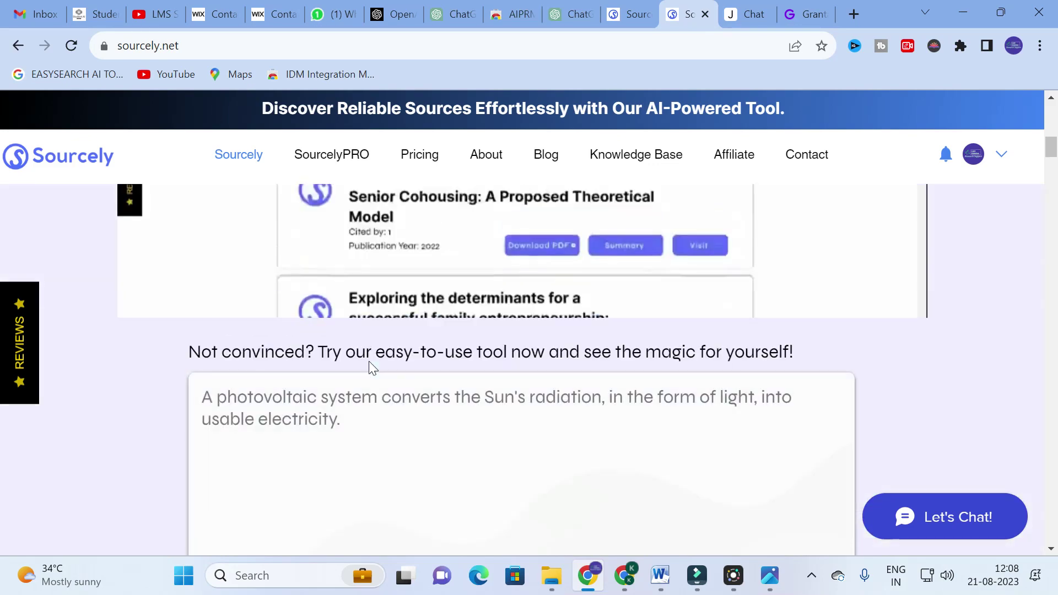
{"action": "left_click_drag", "start_coordinate": [201, 399], "coordinate": [342, 420]}
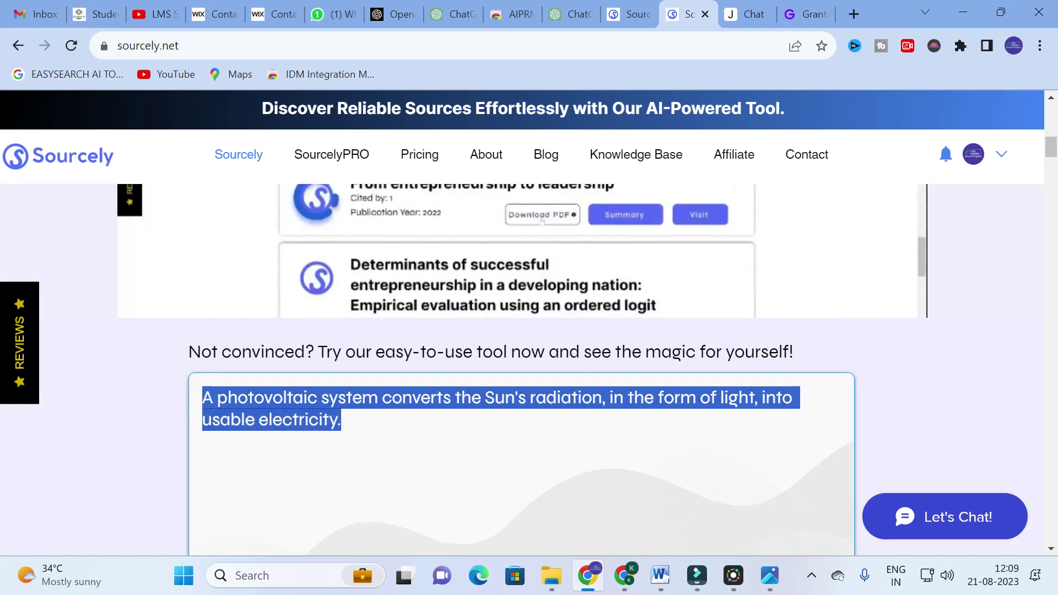
{"action": "scroll", "coordinate": [290, 437], "scroll_direction": "down", "scroll_amount": 4}
{"action": "scroll", "coordinate": [290, 437], "scroll_direction": "up", "scroll_amount": 1}
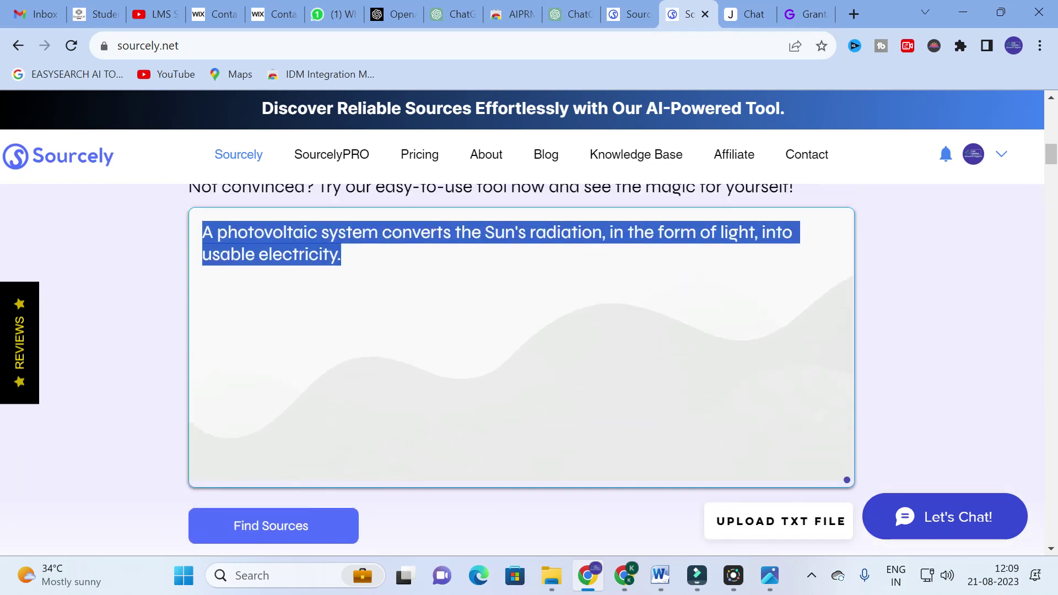
Step: Search Google for "open access journals" in a new browser tab
{"action": "left_click", "coordinate": [852, 9]}
{"action": "left_click", "coordinate": [381, 337]}
{"action": "type", "text": "o"}
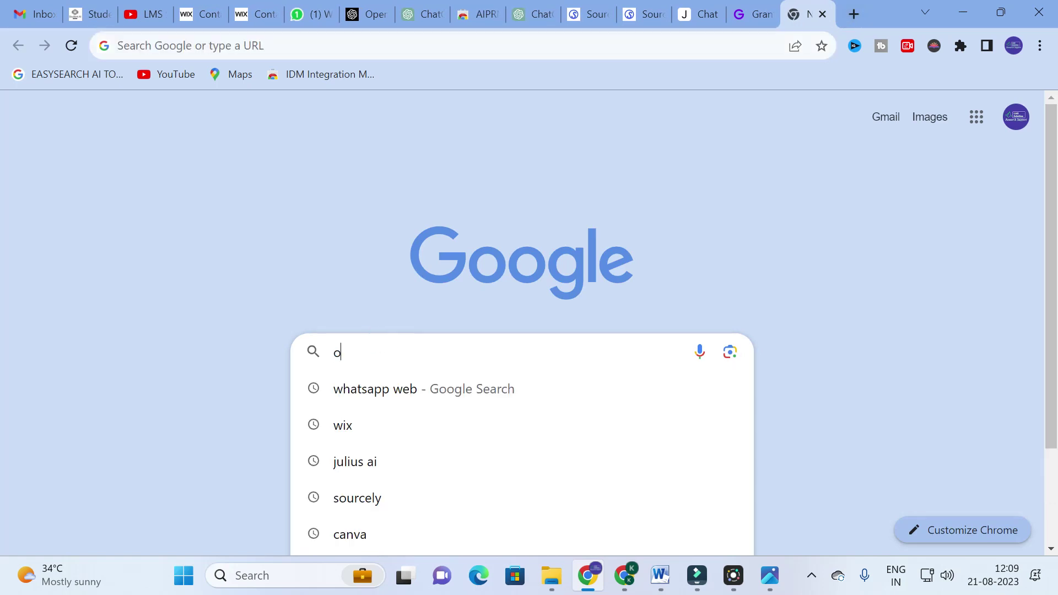
{"action": "type", "text": "pen ac"}
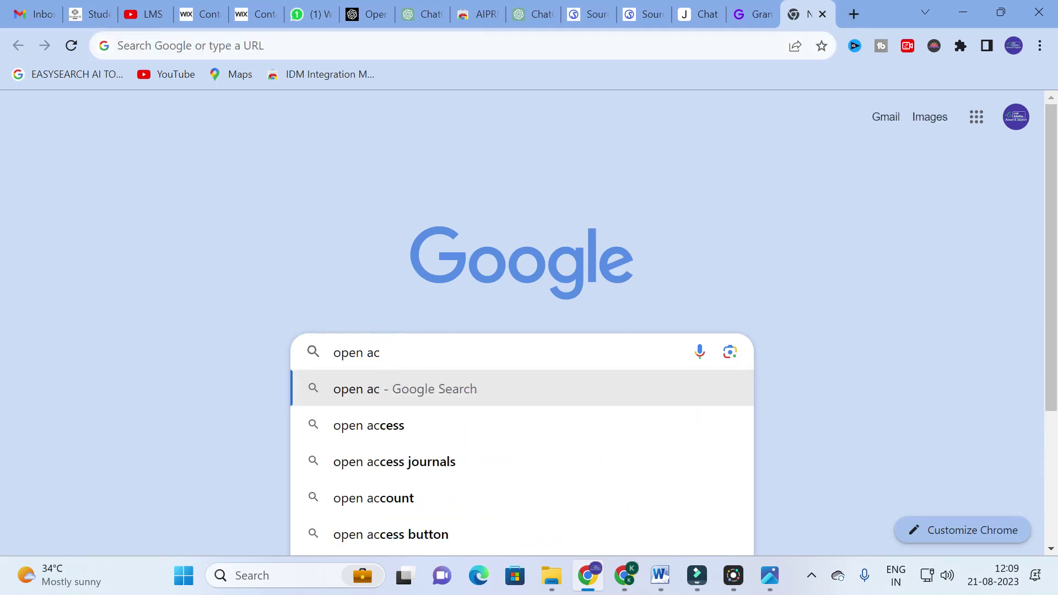
{"action": "left_click", "coordinate": [392, 452]}
Step: Open the acsopenscience.org search result on online open access journals and look through the ACS Publications open science page
{"action": "scroll", "coordinate": [147, 325], "scroll_direction": "down", "scroll_amount": 6}
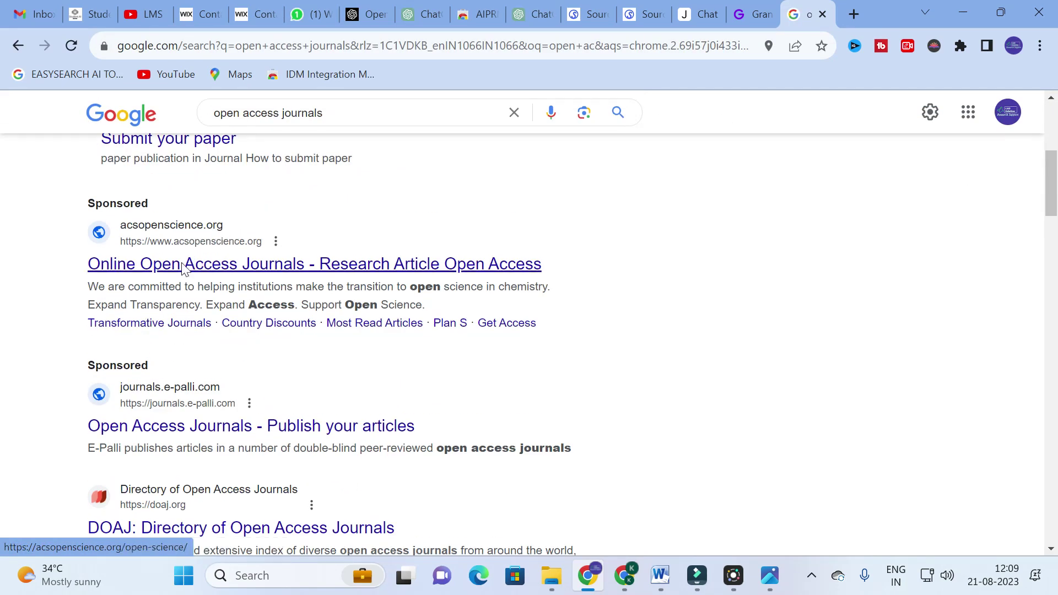
{"action": "left_click", "coordinate": [184, 267]}
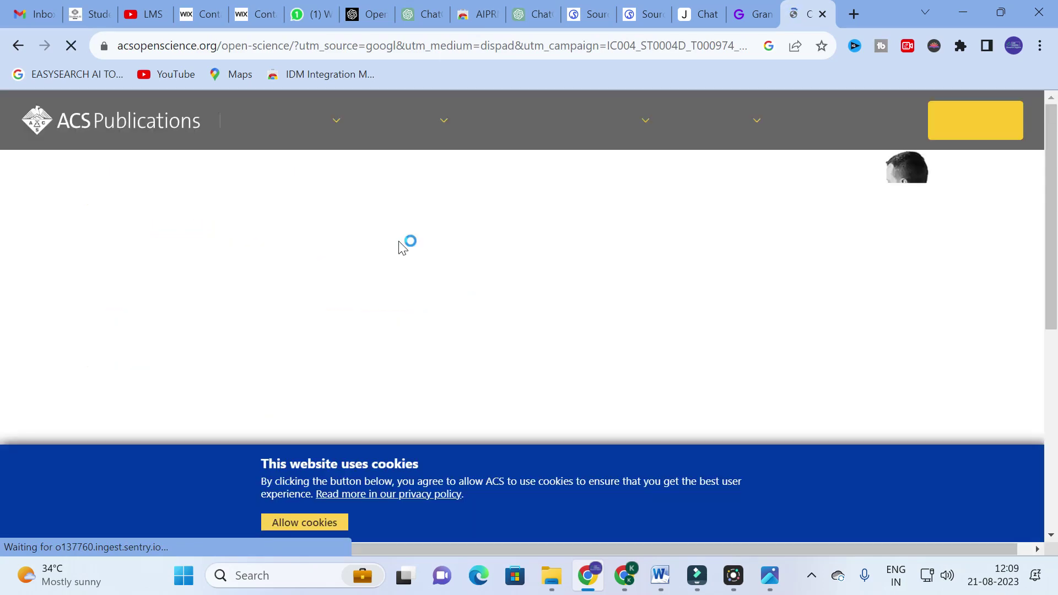
{"action": "scroll", "coordinate": [389, 252], "scroll_direction": "down", "scroll_amount": 12}
{"action": "scroll", "coordinate": [358, 253], "scroll_direction": "up", "scroll_amount": 4}
{"action": "scroll", "coordinate": [350, 251], "scroll_direction": "down", "scroll_amount": 7}
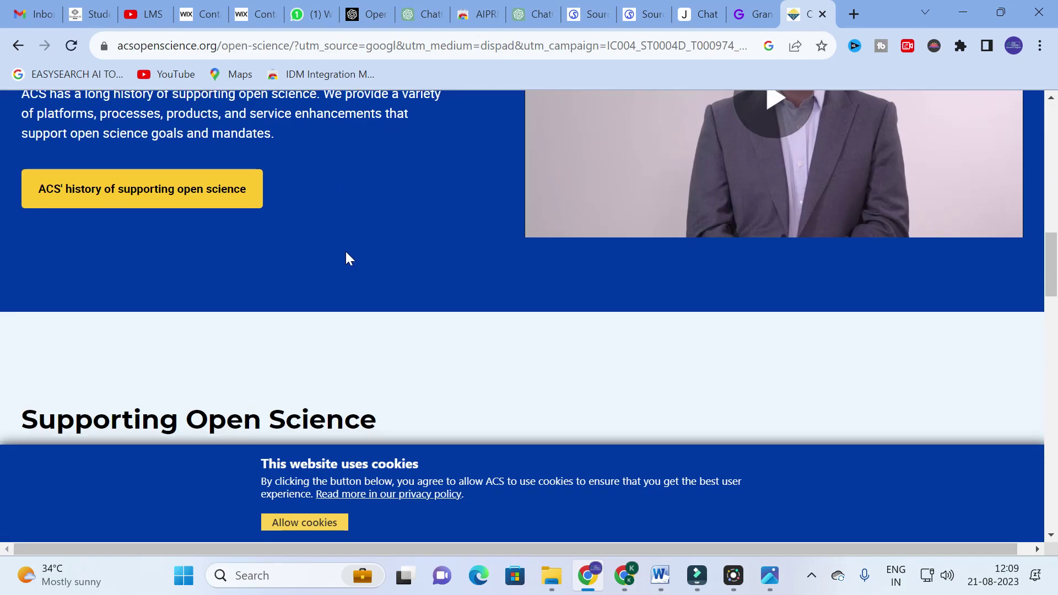
{"action": "scroll", "coordinate": [345, 249], "scroll_direction": "up", "scroll_amount": 3}
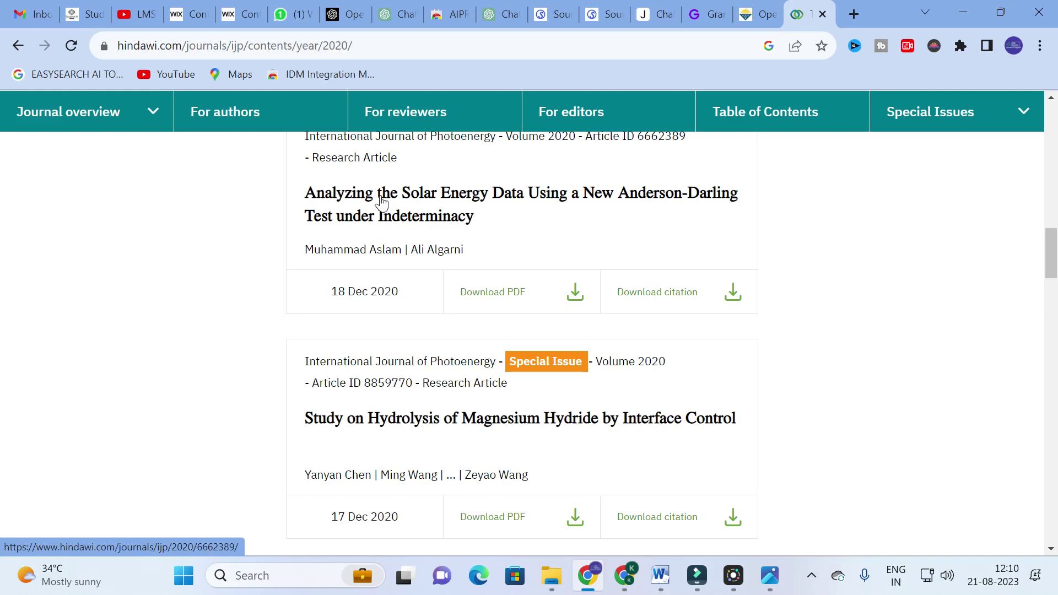
Step: Open the Hindawi article "Analyzing the Solar Energy Data Using a New Anderson-Darling Test under Indeterminacy" and copy the first two sentences of its abstract
{"action": "left_click", "coordinate": [382, 202]}
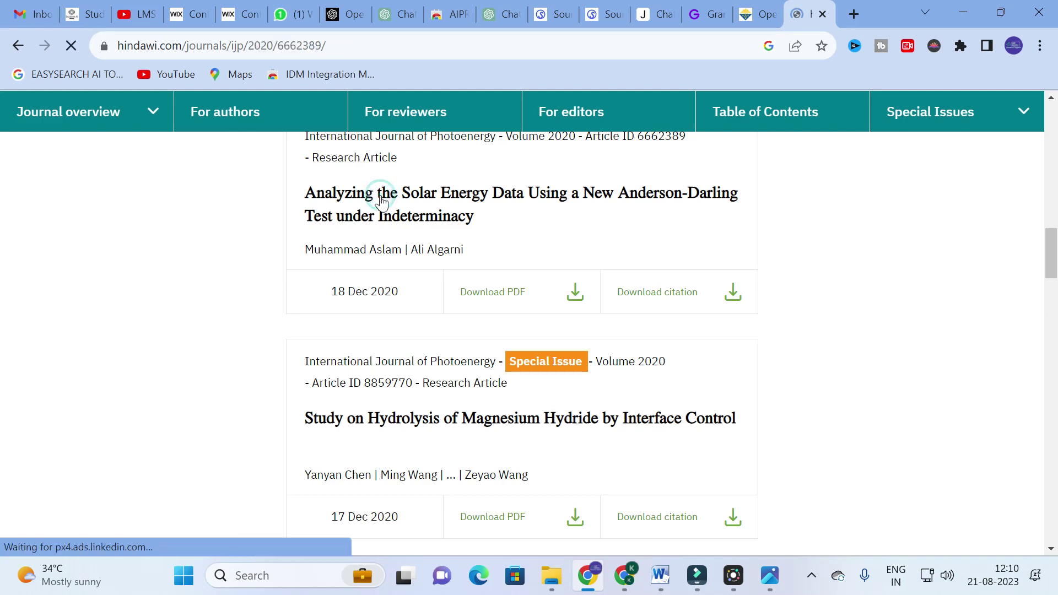
{"action": "scroll", "coordinate": [405, 285], "scroll_direction": "down", "scroll_amount": 7}
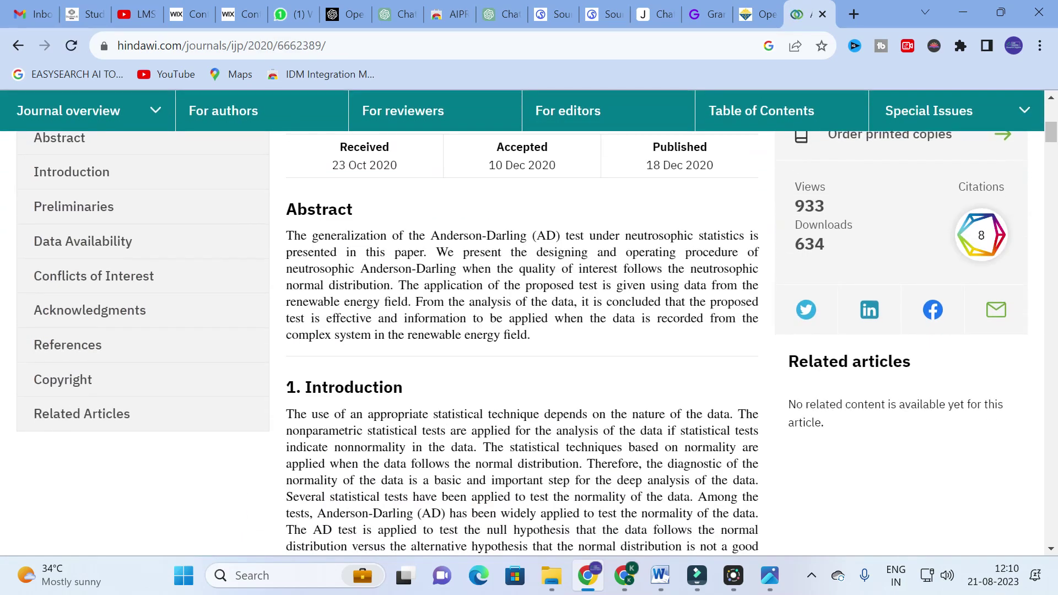
{"action": "left_click_drag", "start_coordinate": [287, 235], "coordinate": [392, 284]}
{"action": "key", "text": "ctrl+c"}
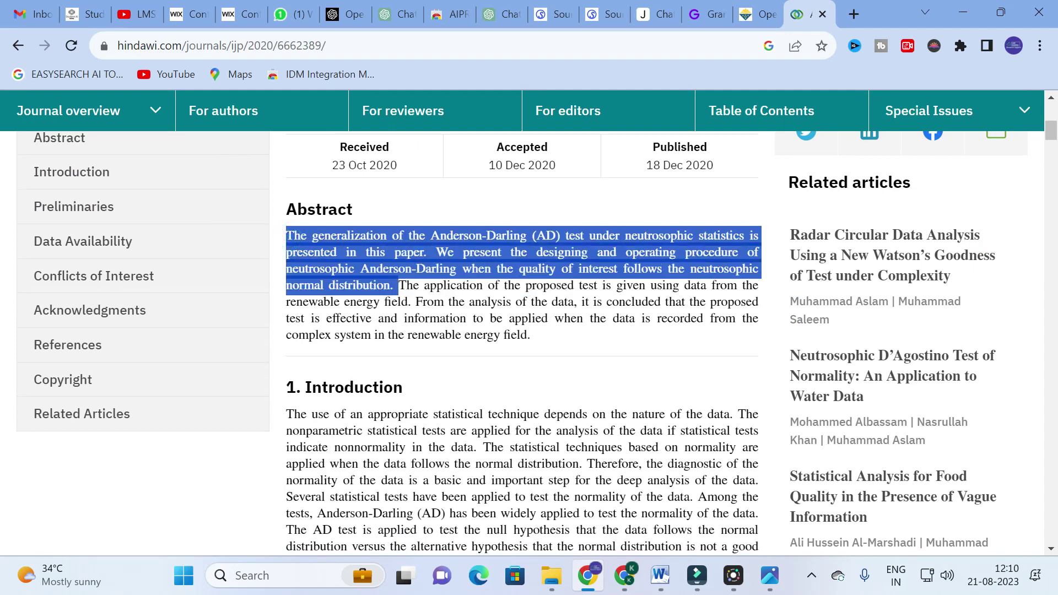
Step: Return to the Sourcely search page, replace the photovoltaic sentence with the copied abstract sentences, and find sources for them
{"action": "left_click", "coordinate": [591, 590]}
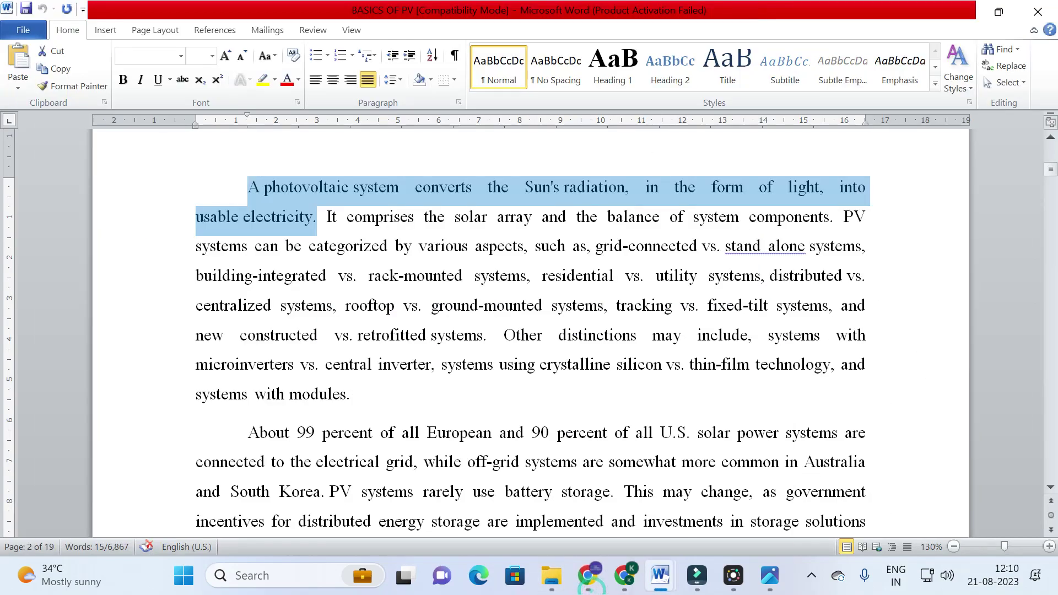
{"action": "left_click", "coordinate": [588, 576]}
{"action": "left_click", "coordinate": [569, 14]}
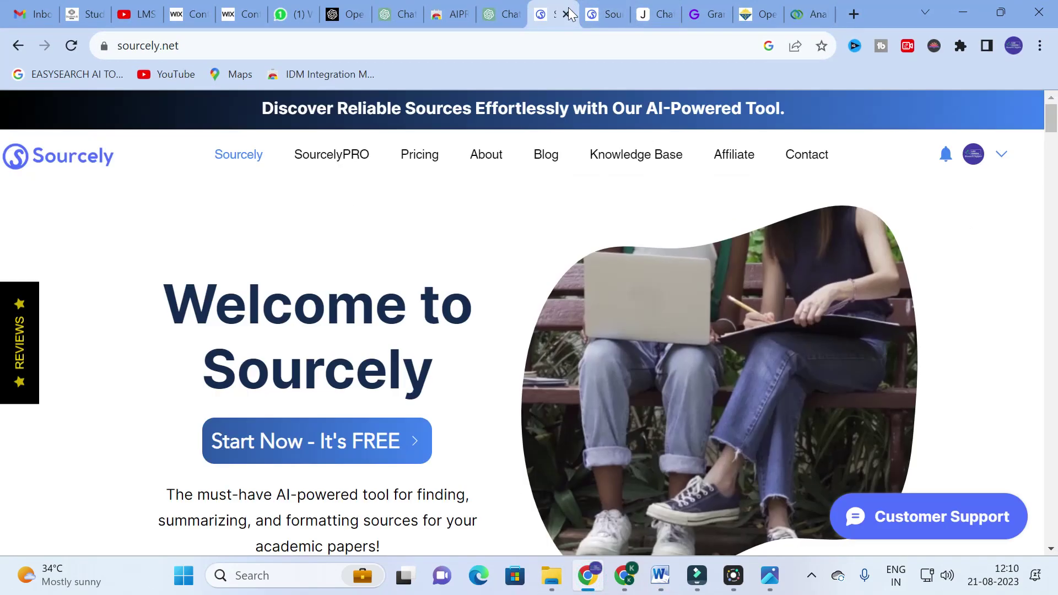
{"action": "left_click", "coordinate": [607, 11]}
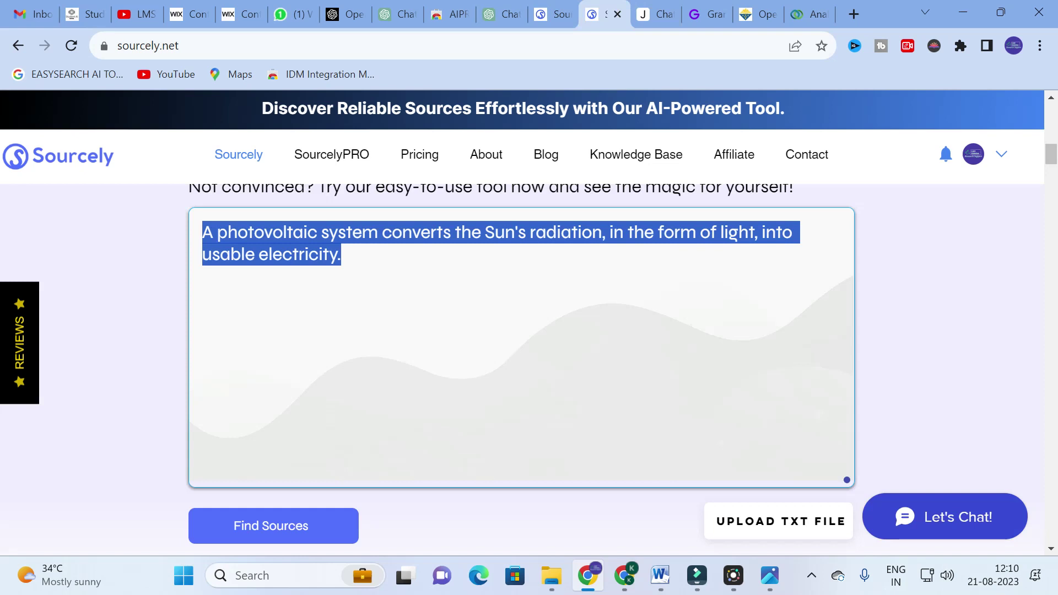
{"action": "left_click", "coordinate": [203, 231]}
{"action": "left_click_drag", "start_coordinate": [202, 232], "coordinate": [245, 231]}
{"action": "key", "text": "ctrl+a"}
{"action": "key", "text": "BackSpace"}
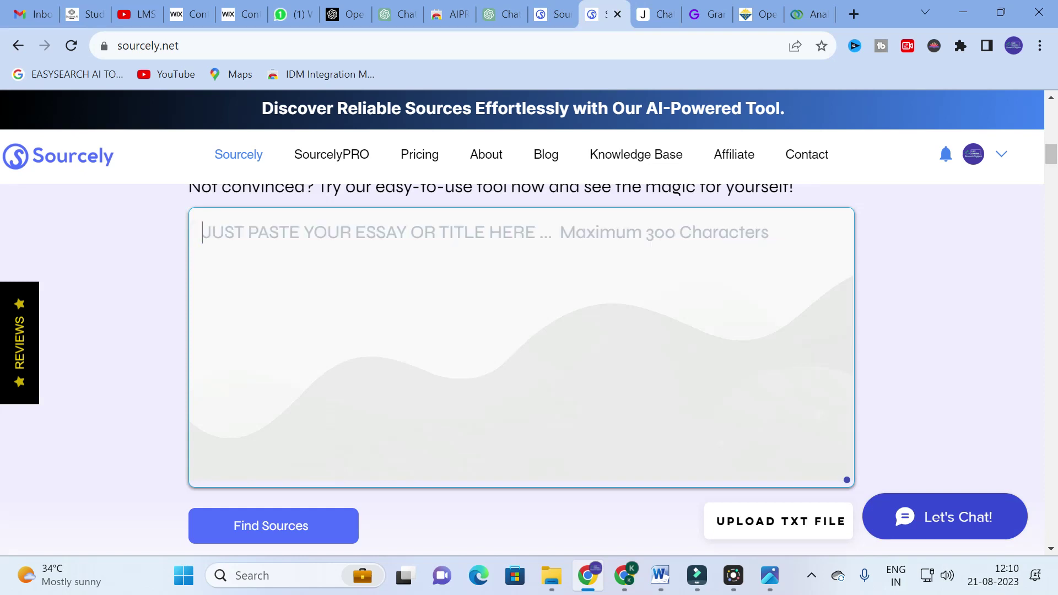
{"action": "key", "text": "ctrl+v"}
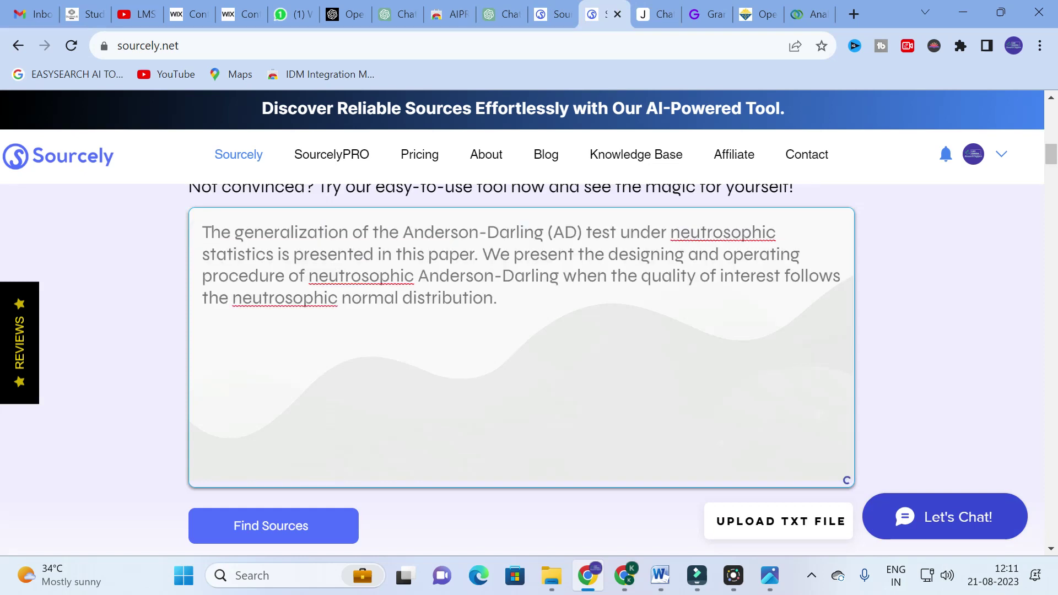
{"action": "left_click", "coordinate": [252, 526]}
Step: Examine the papers found for the Anderson-Darling abstract sentences, comparing them with the text in the essay or title box
{"action": "scroll", "coordinate": [181, 304], "scroll_direction": "down", "scroll_amount": 2}
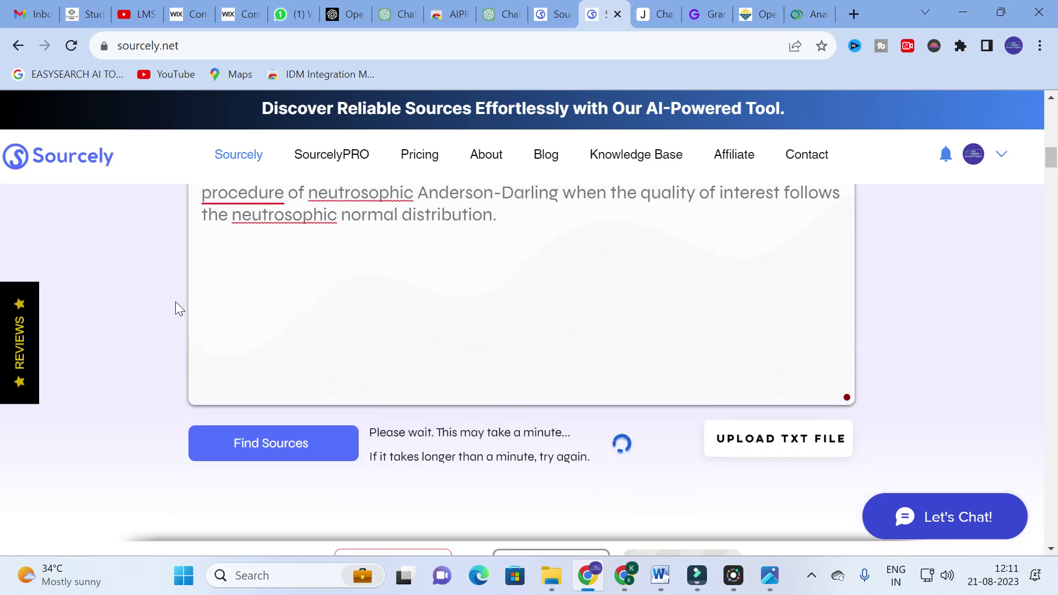
{"action": "scroll", "coordinate": [171, 302], "scroll_direction": "down", "scroll_amount": 3}
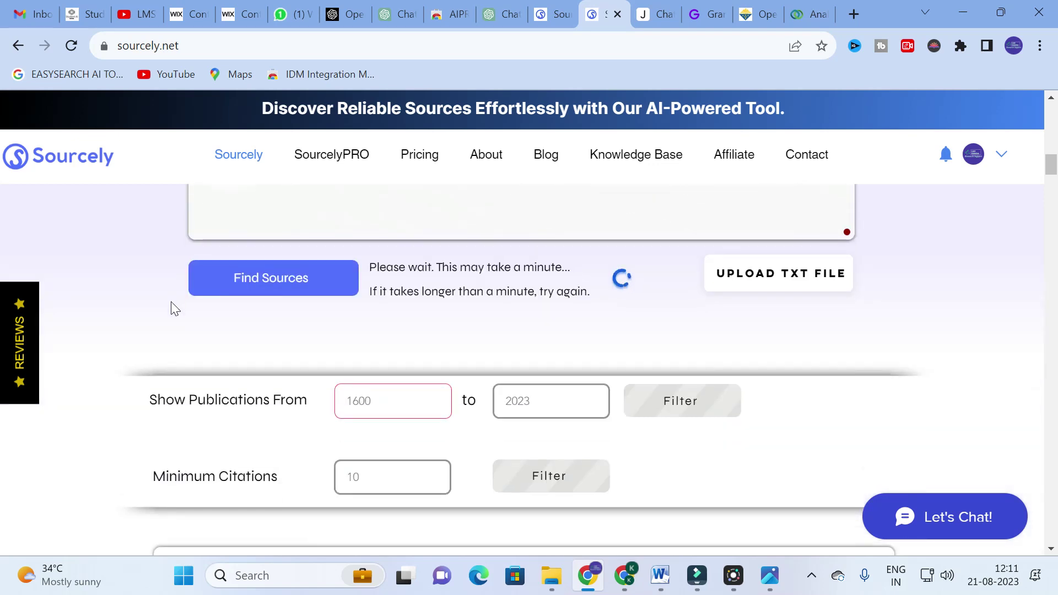
{"action": "scroll", "coordinate": [166, 300], "scroll_direction": "down", "scroll_amount": 3}
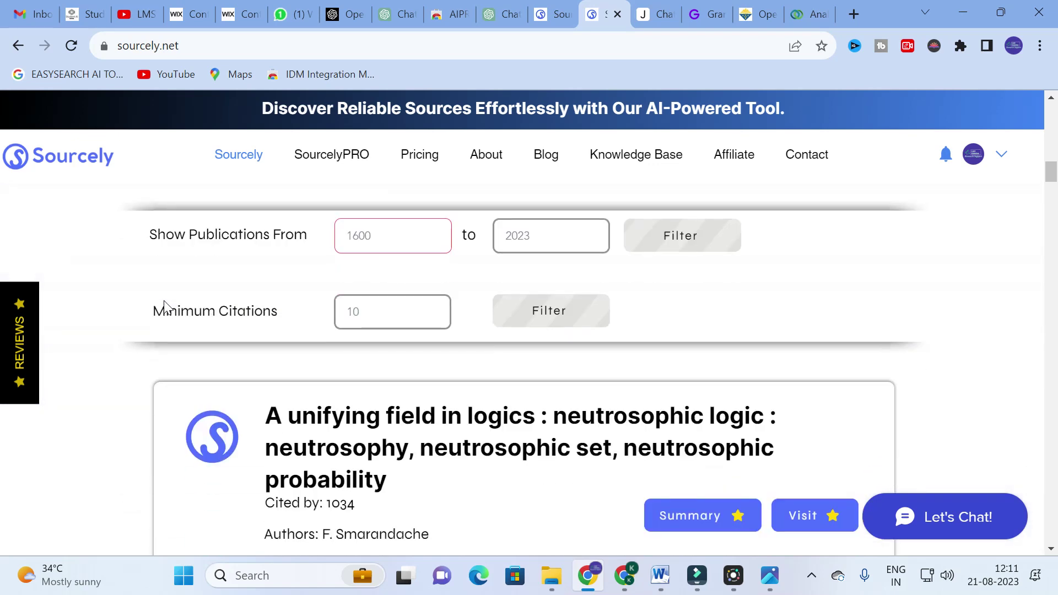
{"action": "scroll", "coordinate": [165, 303], "scroll_direction": "up", "scroll_amount": 8}
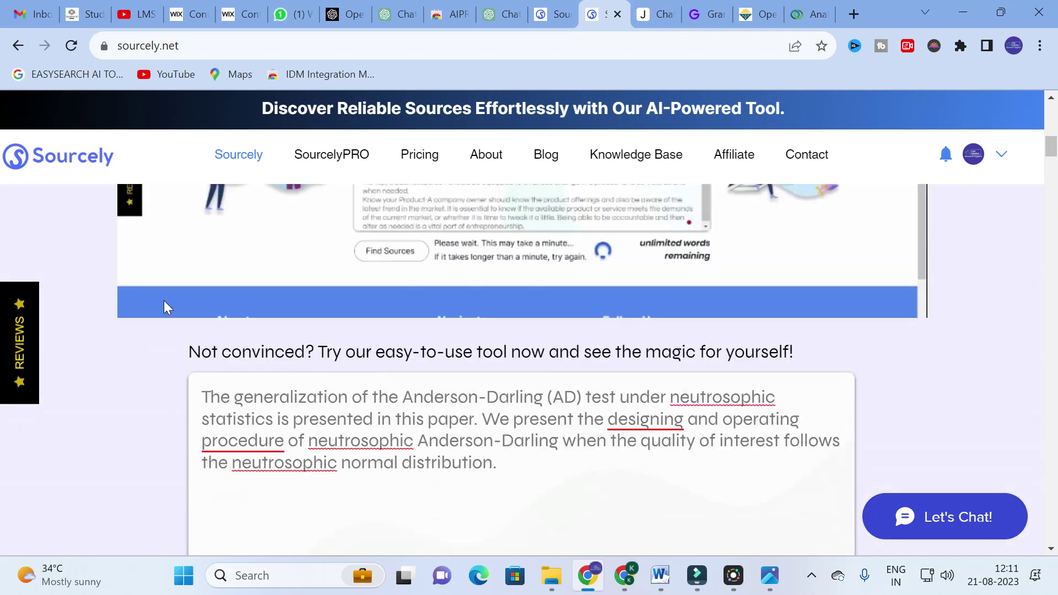
{"action": "scroll", "coordinate": [165, 305], "scroll_direction": "down", "scroll_amount": 7}
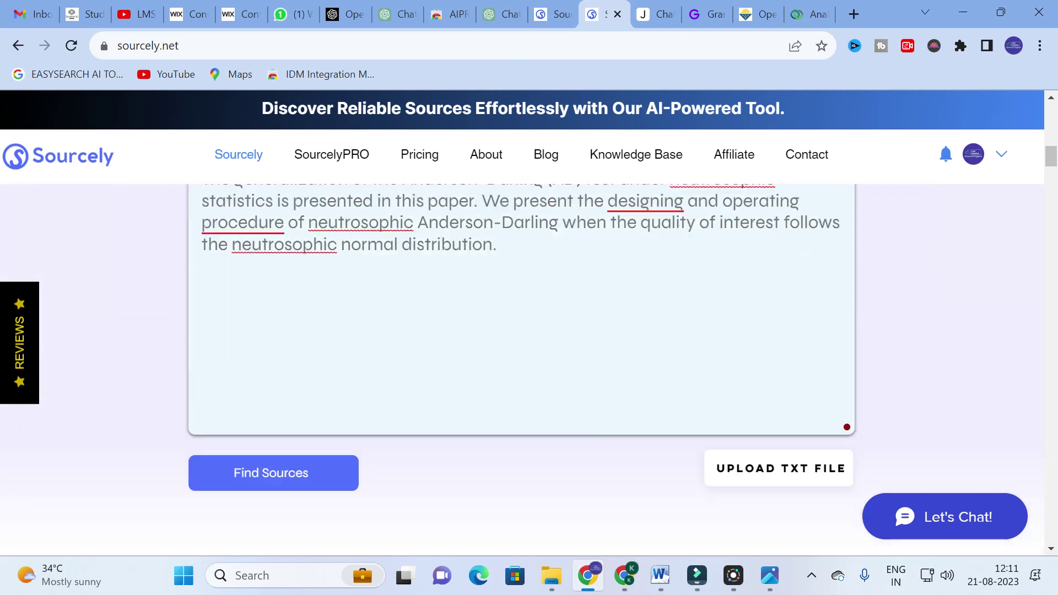
{"action": "scroll", "coordinate": [253, 306], "scroll_direction": "down", "scroll_amount": 6}
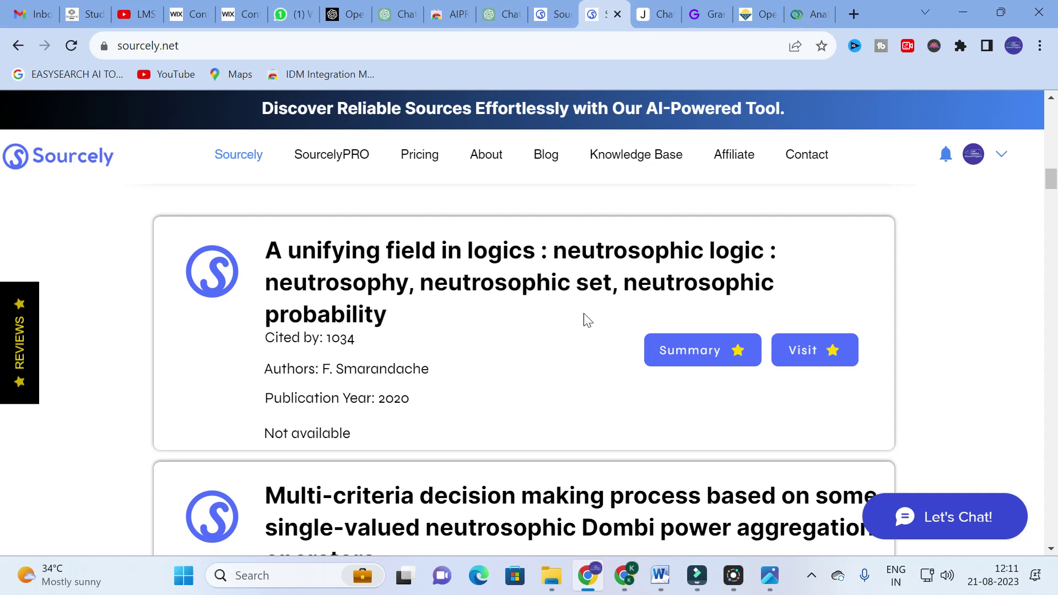
{"action": "scroll", "coordinate": [523, 369], "scroll_direction": "down", "scroll_amount": 6}
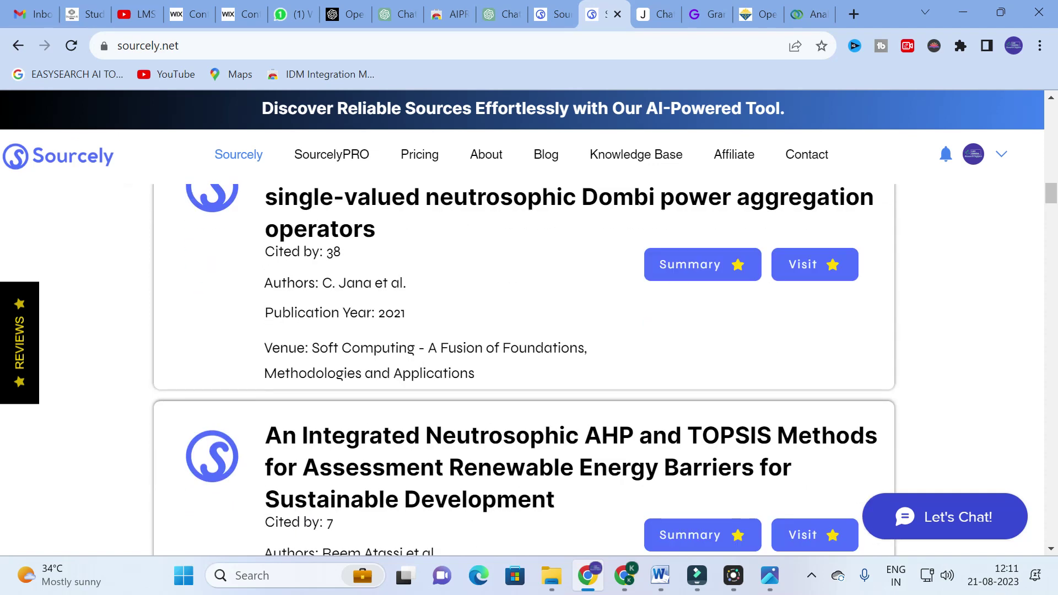
{"action": "scroll", "coordinate": [316, 326], "scroll_direction": "up", "scroll_amount": 15}
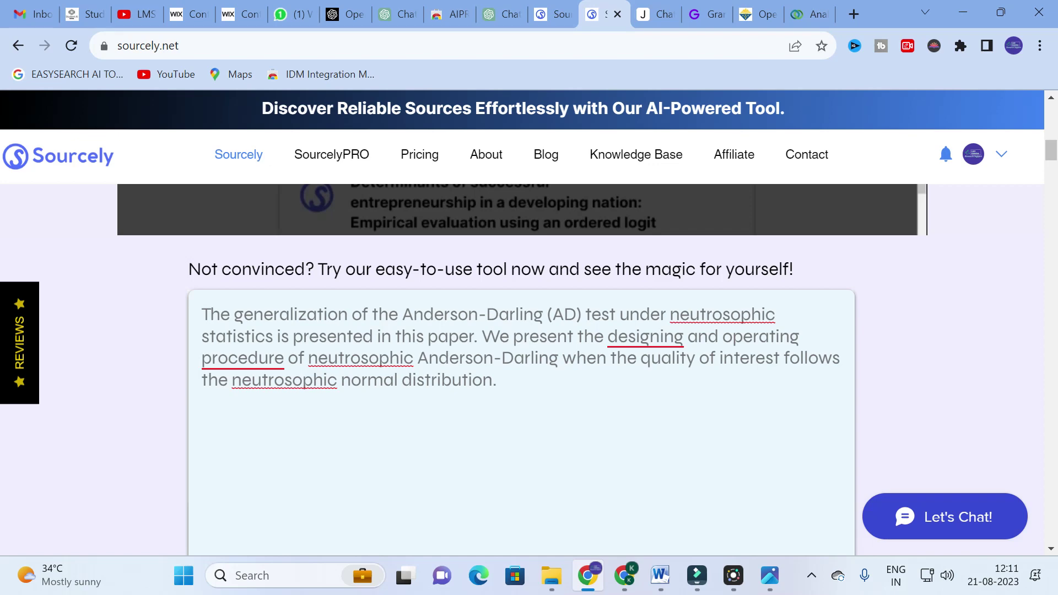
{"action": "scroll", "coordinate": [543, 415], "scroll_direction": "down", "scroll_amount": 15}
{"action": "scroll", "coordinate": [414, 321], "scroll_direction": "down", "scroll_amount": 5}
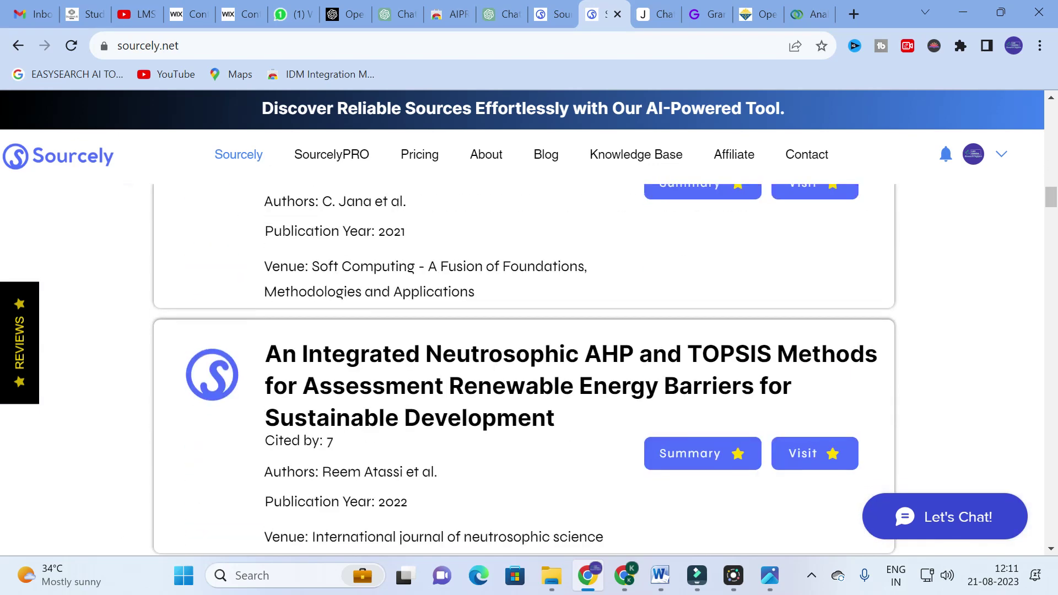
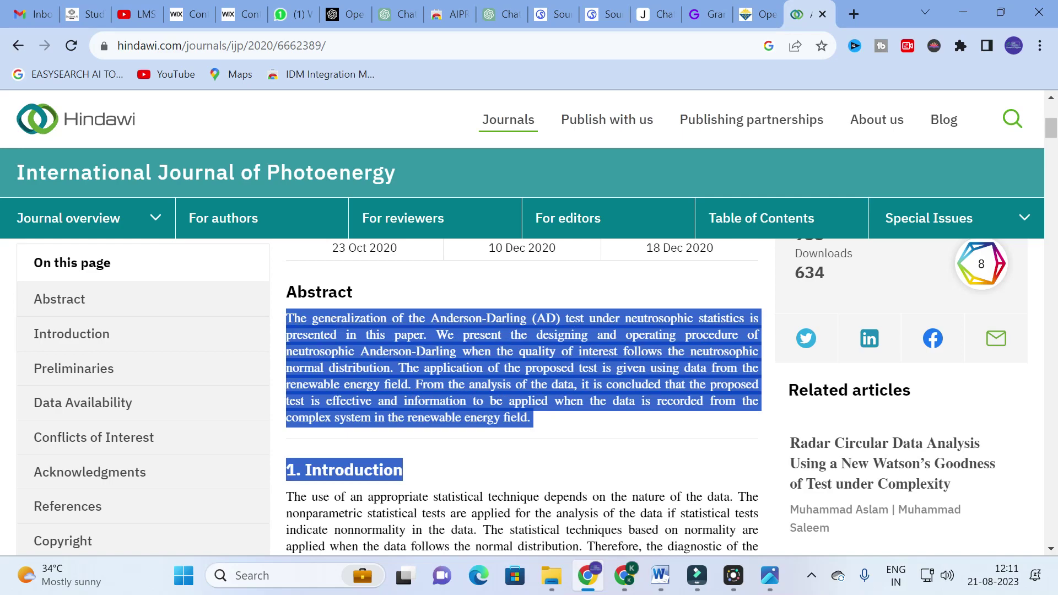
Step: Replace the text in the Sourcely essay or title box with the article's full abstract plus the Introduction heading, and view the papers found
{"action": "left_click", "coordinate": [589, 589]}
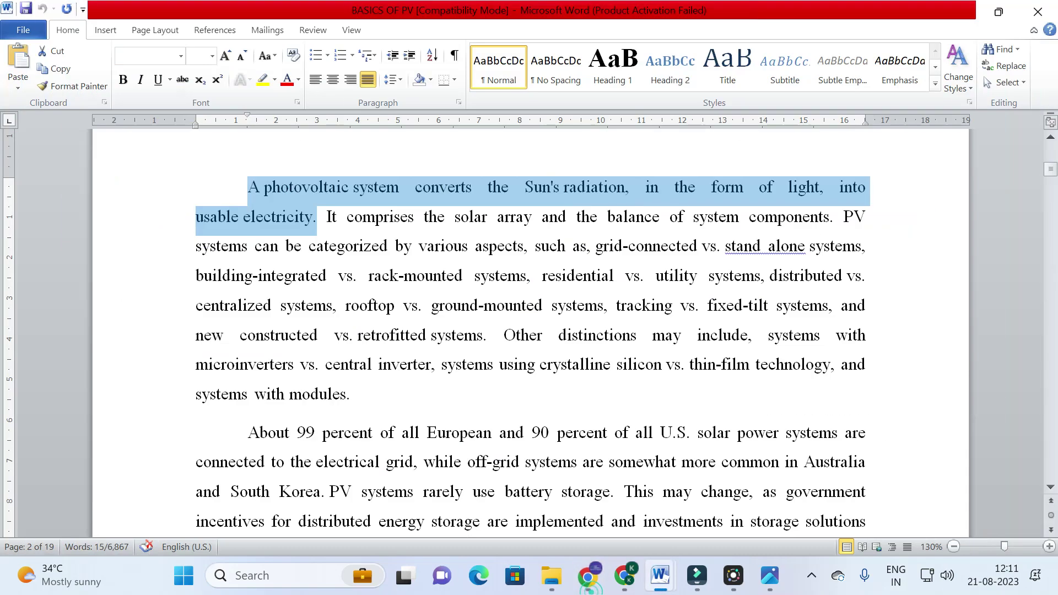
{"action": "left_click", "coordinate": [590, 589]}
{"action": "left_click", "coordinate": [551, 13]}
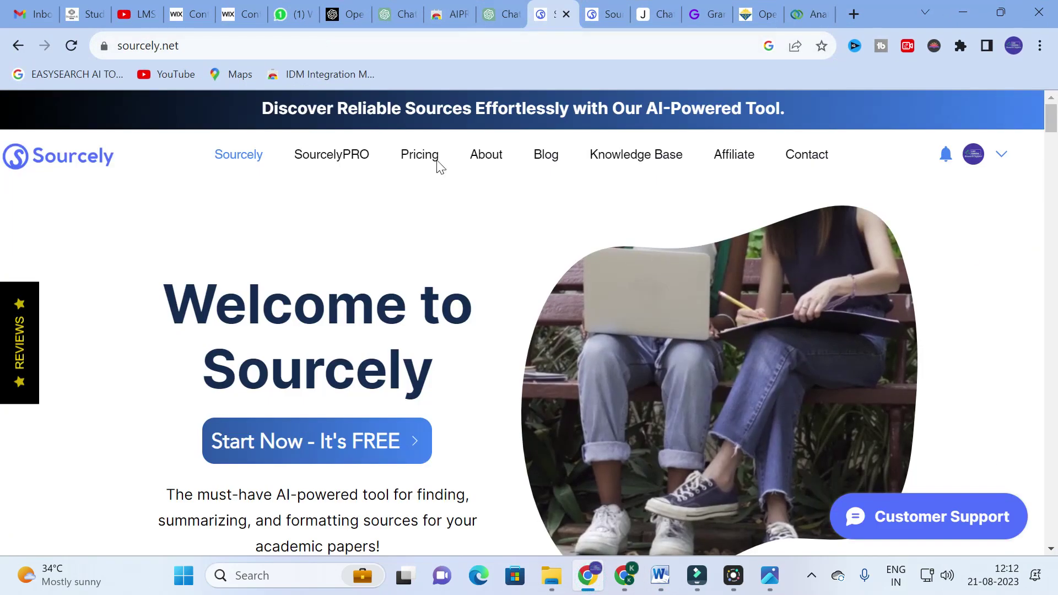
{"action": "left_click", "coordinate": [612, 5]}
{"action": "scroll", "coordinate": [319, 280], "scroll_direction": "up", "scroll_amount": 5}
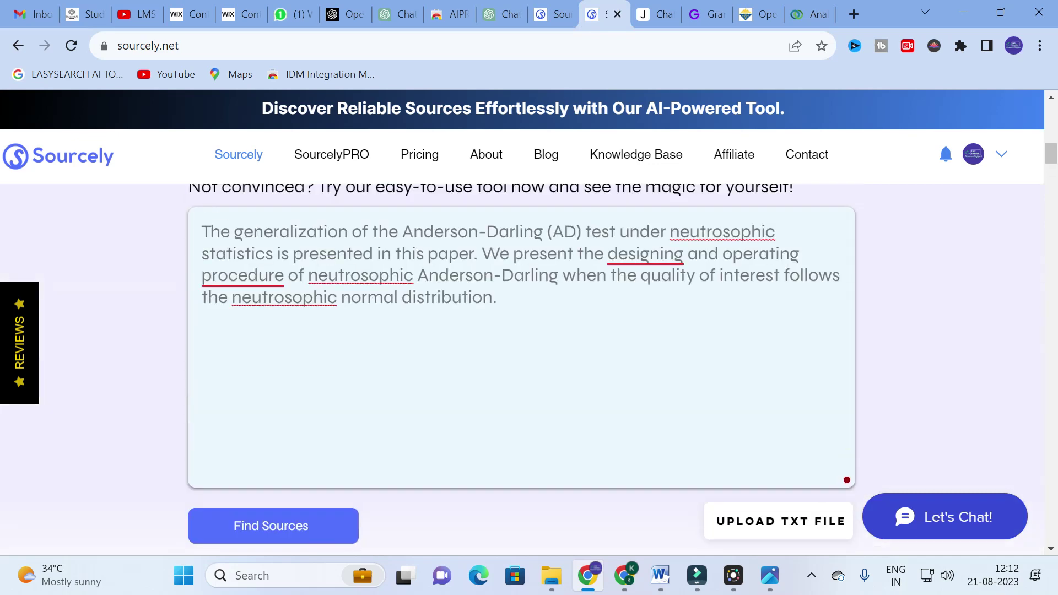
{"action": "key", "text": "ctrl+a"}
{"action": "key", "text": "BackSpace"}
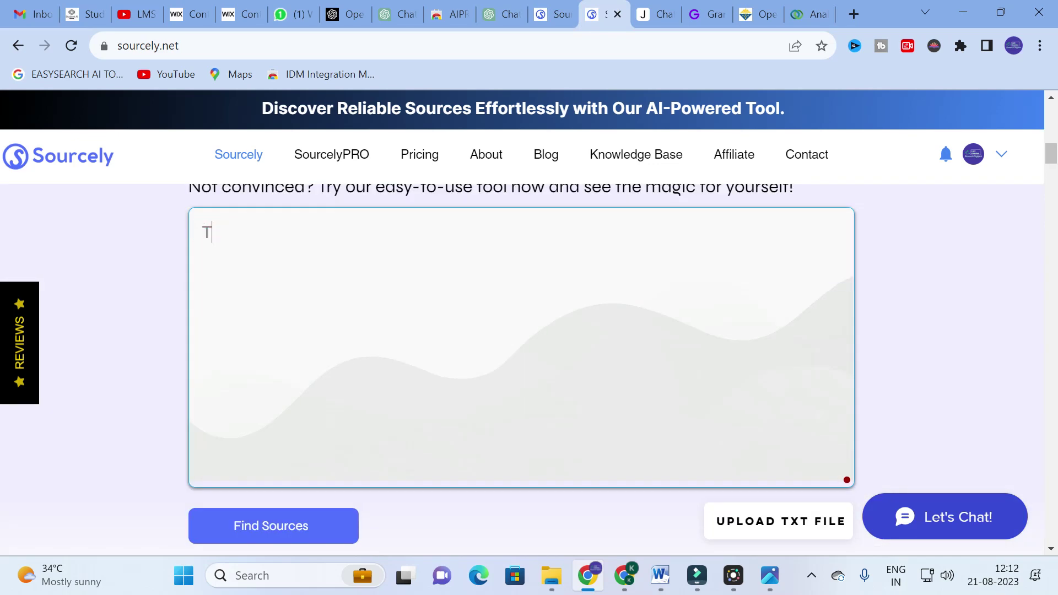
{"action": "type", "text": "The generalization of the Anderson-Darling (AD) test under neutrosophic statistics is presented in this paper. We present the designing and operating procedure of neutrosophic Anderson-Darling when the quality of interest follows the neutrosophic normal distribution. The application of the proposed test is given using data from the renewable energy field. From the analysis of the data, it is concluded that the proposed test is effective and information to be applied when the data is recorded from the complex system in the renewable energy field.  1. Introduction"}
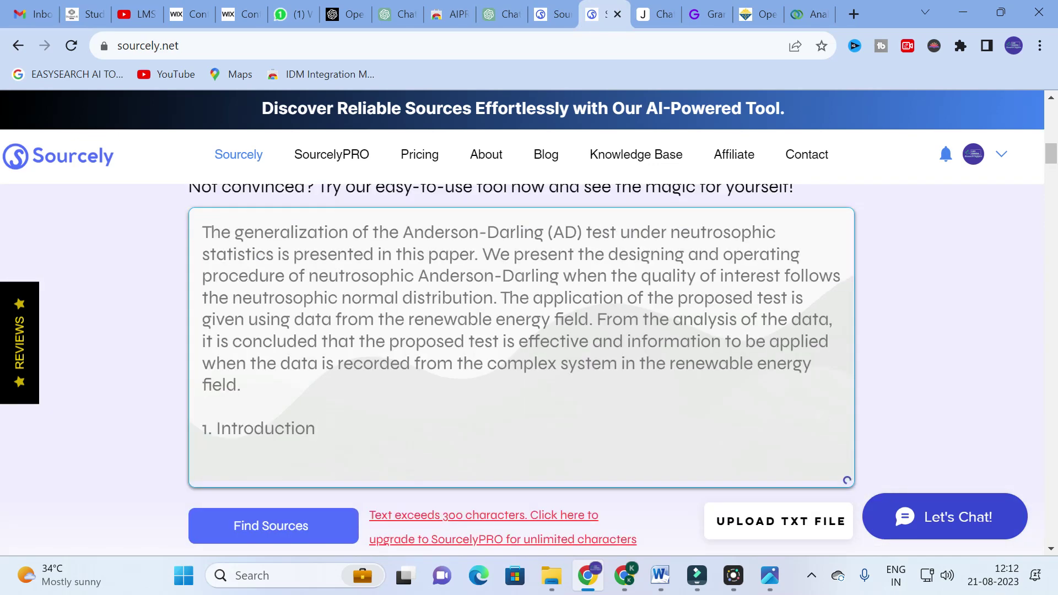
{"action": "key", "text": "shift+Home"}
{"action": "scroll", "coordinate": [201, 428], "scroll_direction": "down", "scroll_amount": 5}
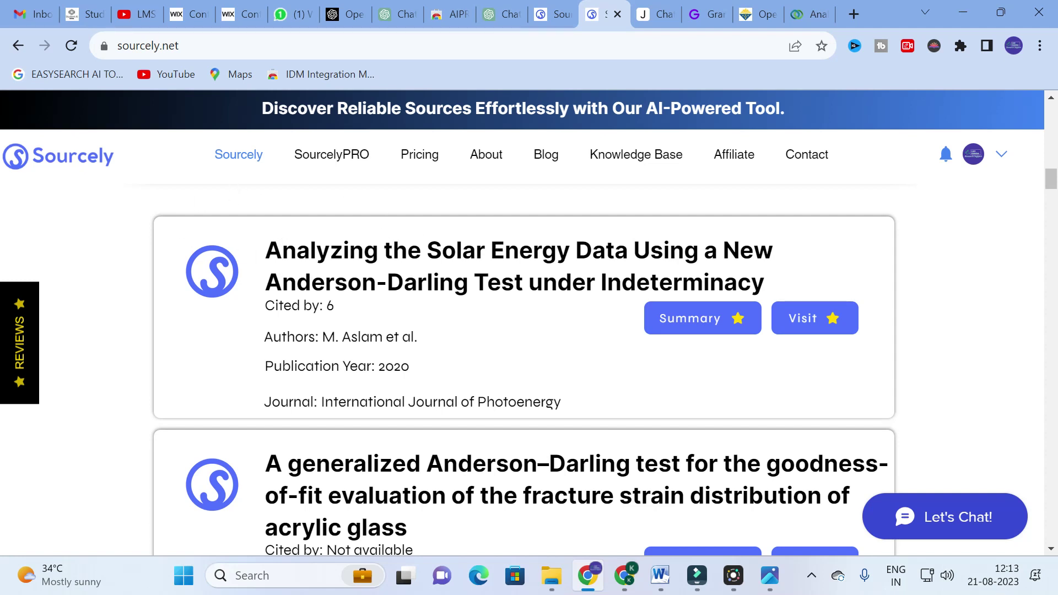
Step: Compare the title of the first paper found with the title and abstract of the Hindawi article
{"action": "left_click_drag", "start_coordinate": [266, 249], "coordinate": [812, 286]}
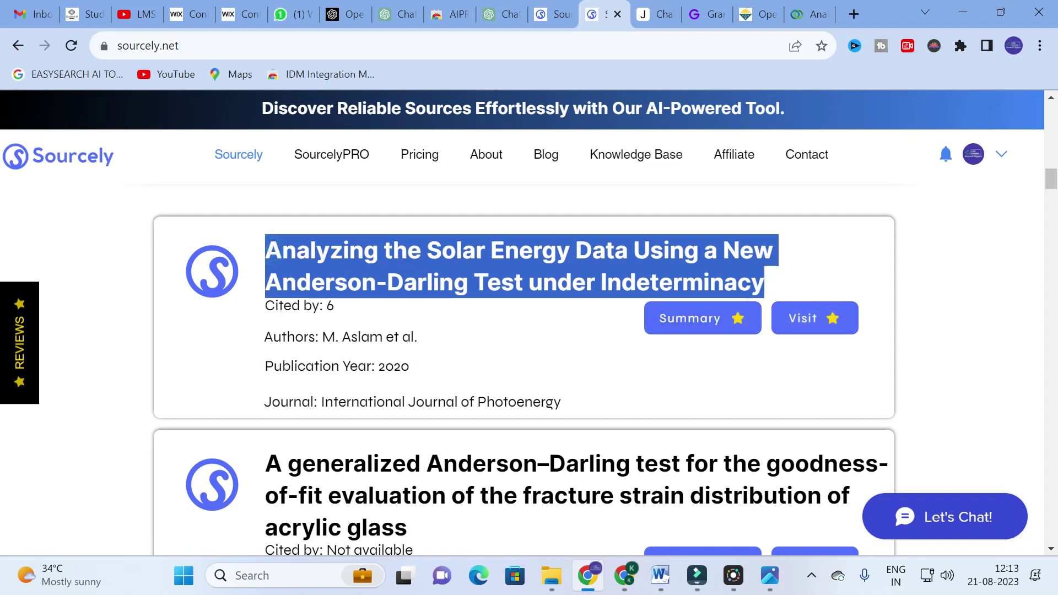
{"action": "scroll", "coordinate": [500, 372], "scroll_direction": "down", "scroll_amount": 1}
{"action": "scroll", "coordinate": [500, 372], "scroll_direction": "up", "scroll_amount": 1}
{"action": "left_click", "coordinate": [807, 14]}
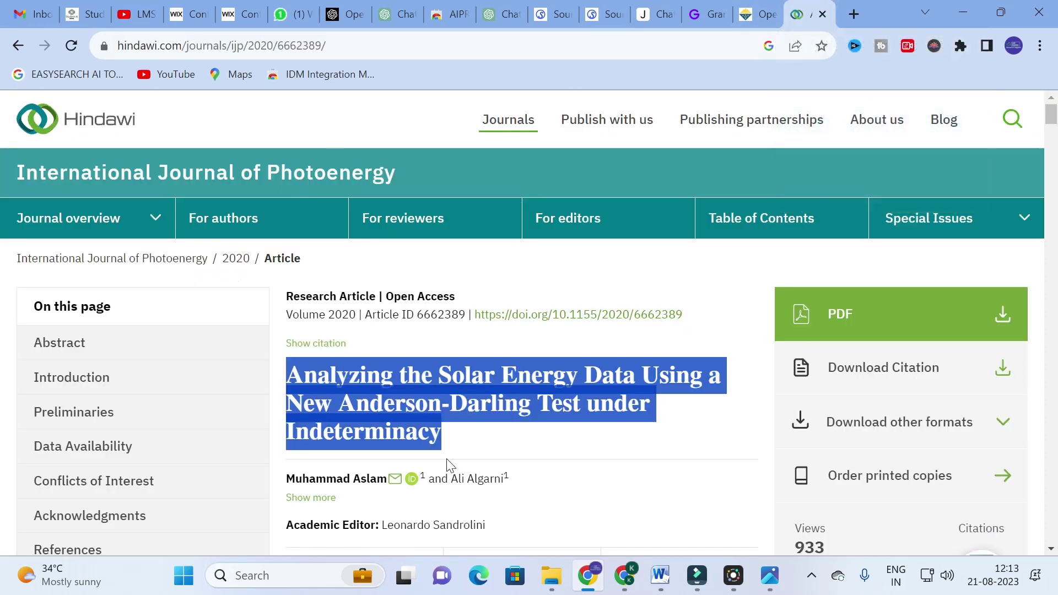
{"action": "scroll", "coordinate": [392, 380], "scroll_direction": "down", "scroll_amount": 1}
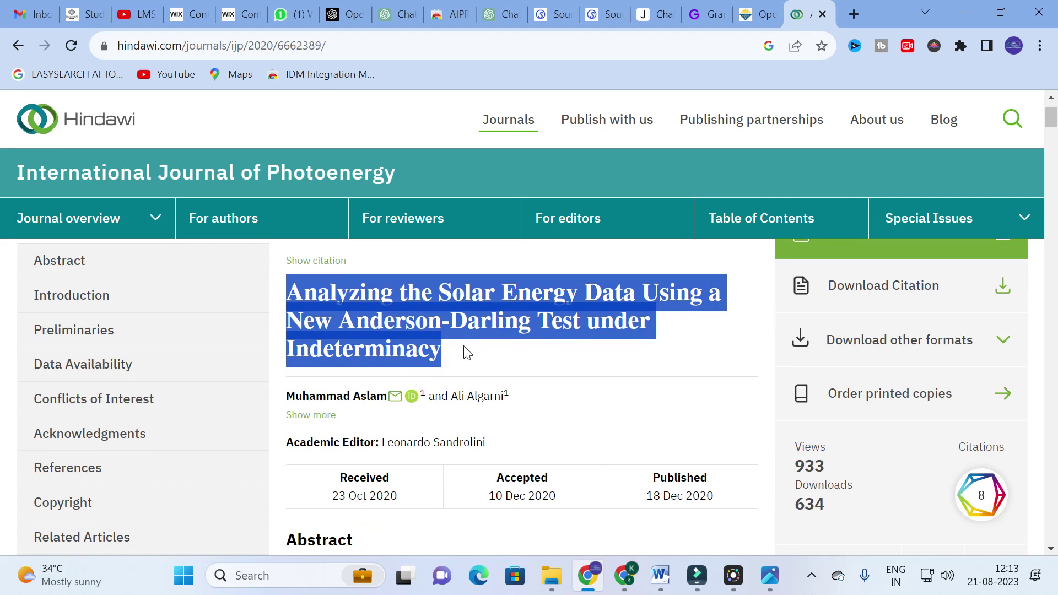
{"action": "scroll", "coordinate": [400, 339], "scroll_direction": "down", "scroll_amount": 1}
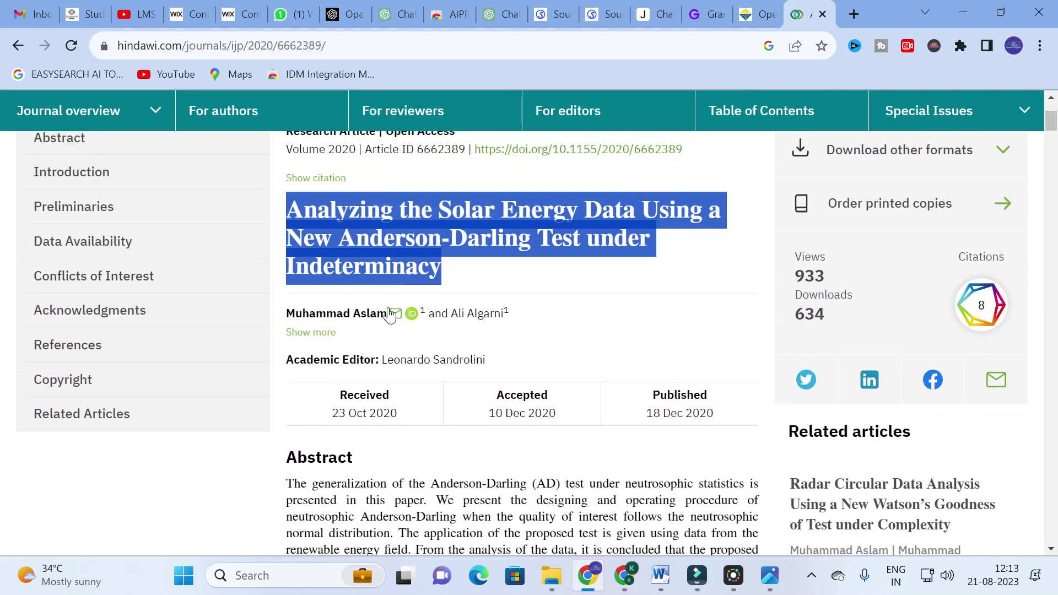
{"action": "scroll", "coordinate": [656, 343], "scroll_direction": "down", "scroll_amount": 2}
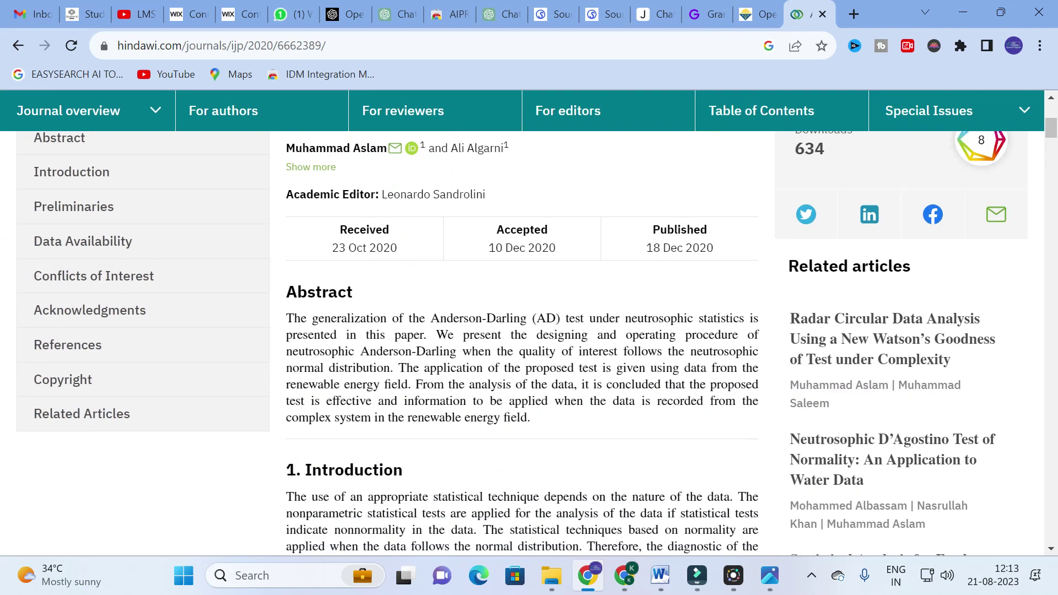
Step: Return to the Sourcely results and examine the remaining papers found for the abstract, including their citations, years and venues
{"action": "left_click", "coordinate": [573, 16]}
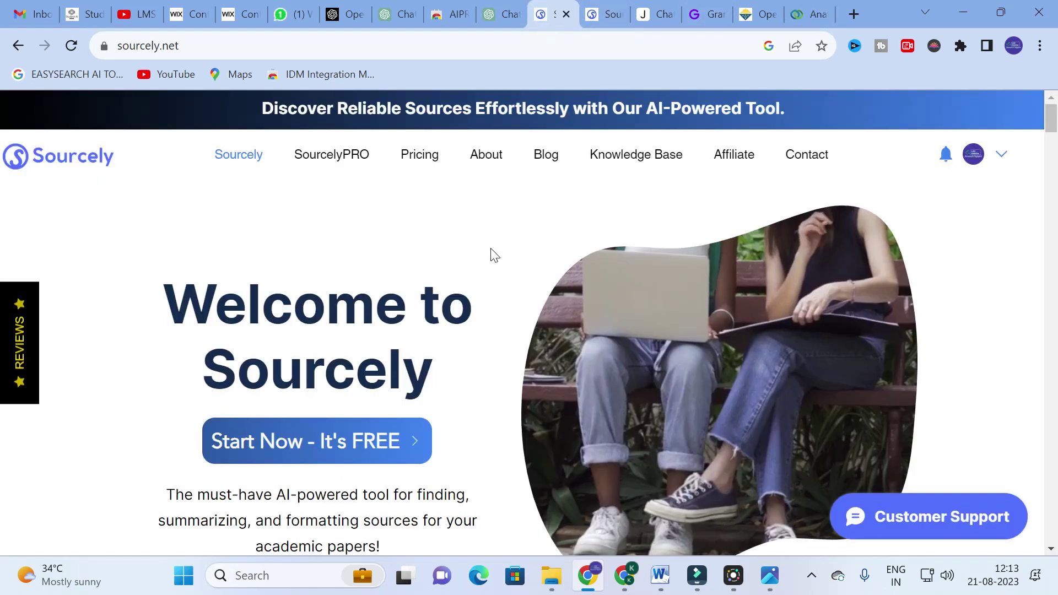
{"action": "left_click", "coordinate": [603, 15]}
{"action": "scroll", "coordinate": [484, 330], "scroll_direction": "down", "scroll_amount": 4}
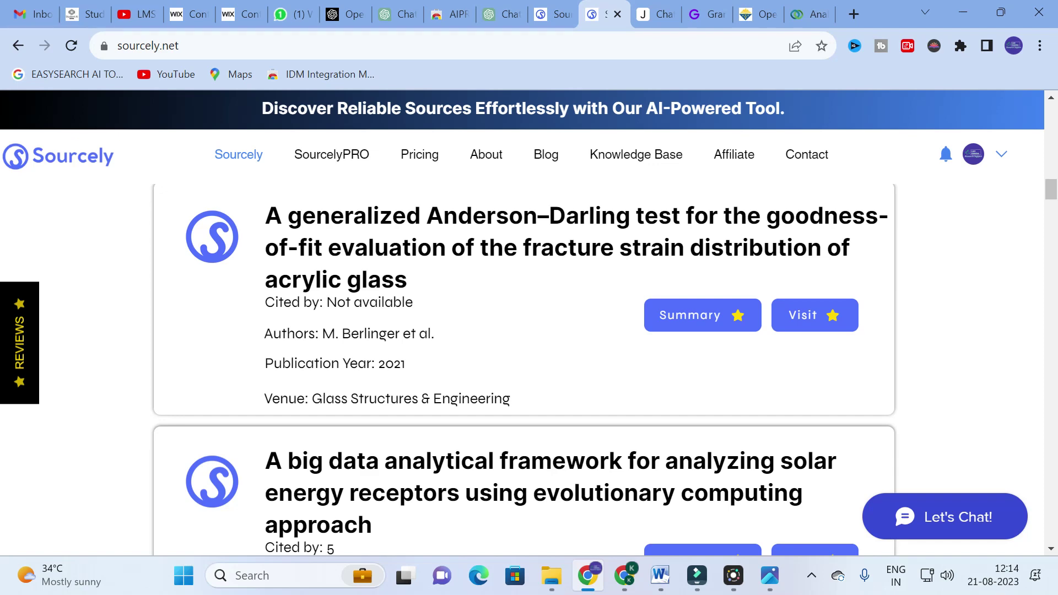
{"action": "scroll", "coordinate": [300, 271], "scroll_direction": "down", "scroll_amount": 4}
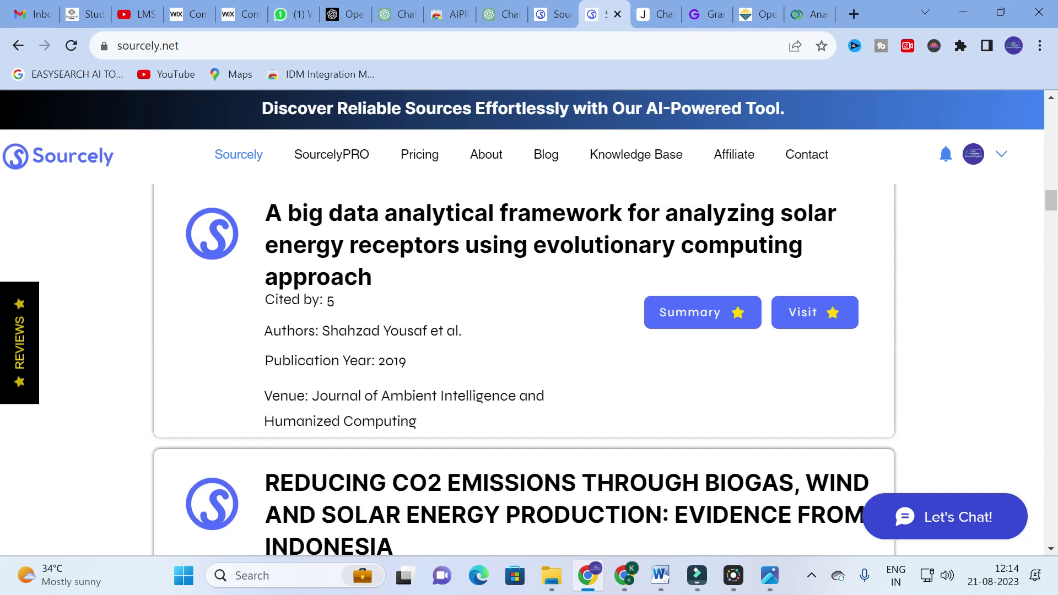
{"action": "scroll", "coordinate": [523, 330], "scroll_direction": "down", "scroll_amount": 4}
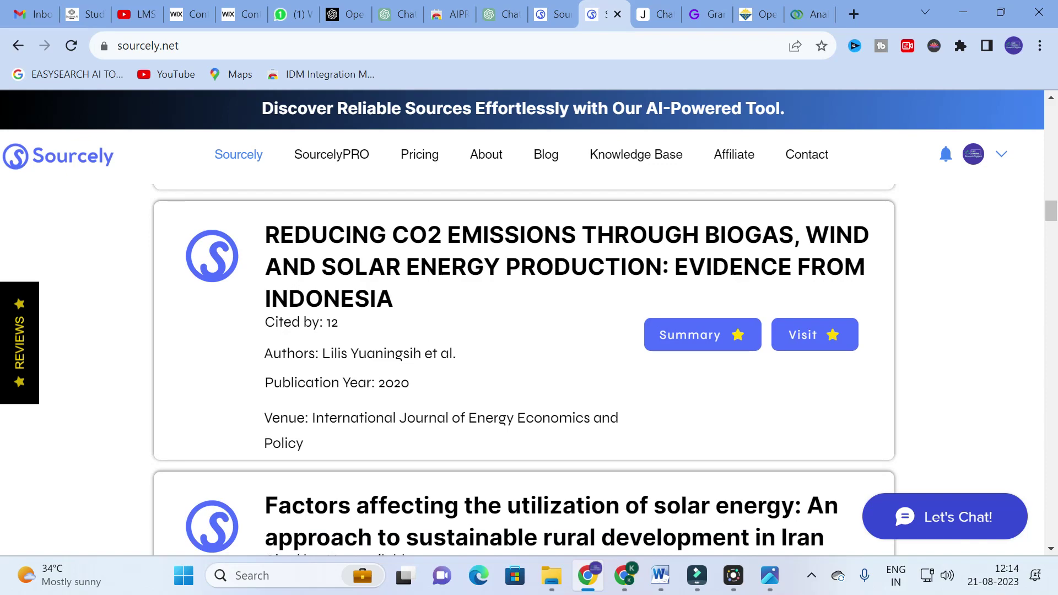
{"action": "scroll", "coordinate": [689, 330], "scroll_direction": "down", "scroll_amount": 10}
{"action": "scroll", "coordinate": [347, 337], "scroll_direction": "down", "scroll_amount": 8}
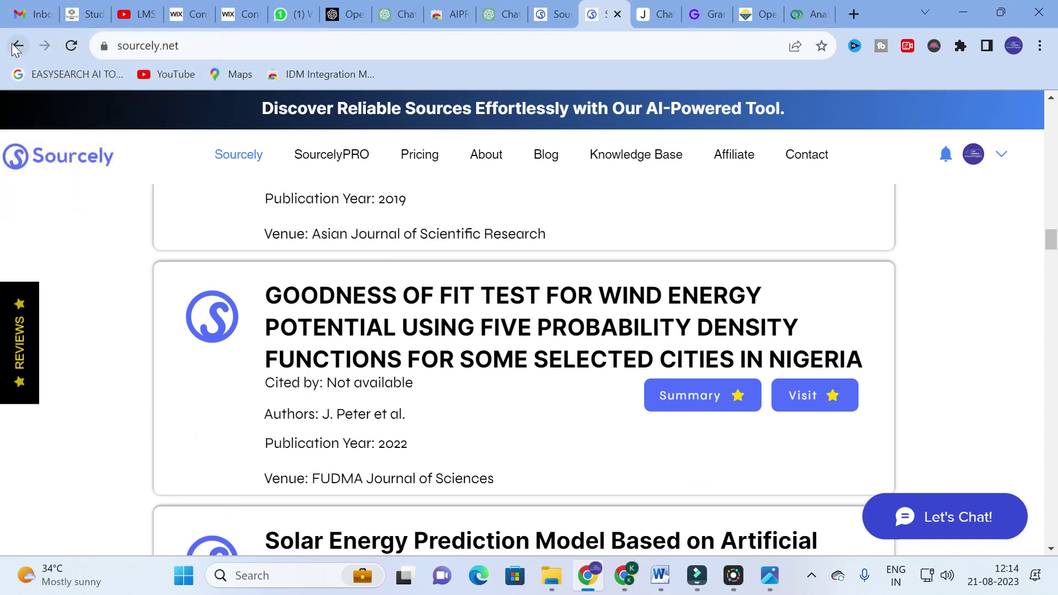
Step: Leave the results and reload the Sourcely main page to get an empty essay or title box
{"action": "left_click", "coordinate": [16, 47]}
{"action": "left_click", "coordinate": [16, 46]}
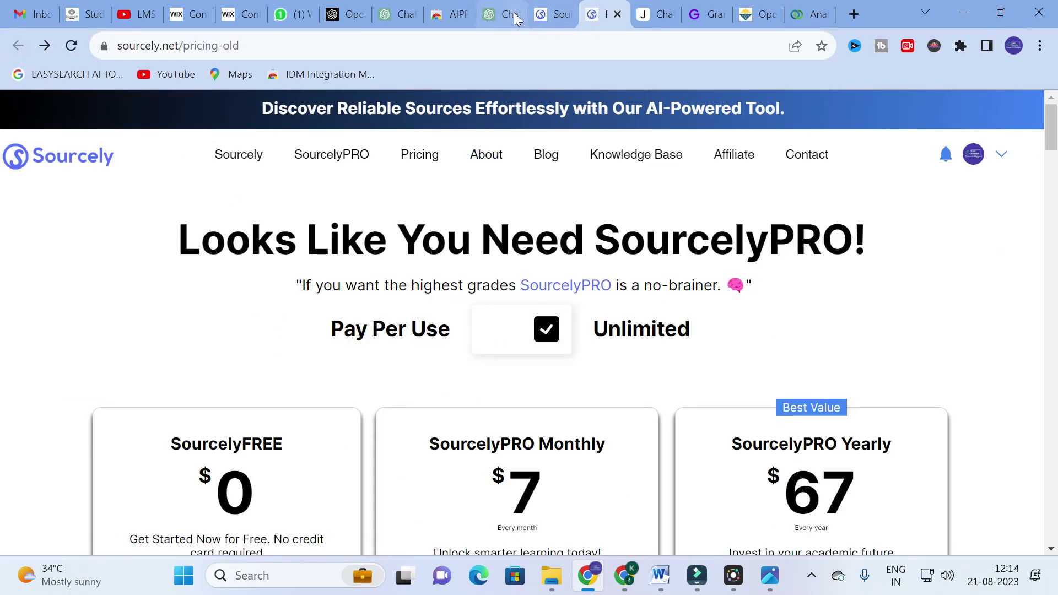
{"action": "scroll", "coordinate": [279, 217], "scroll_direction": "down", "scroll_amount": 1}
{"action": "left_click", "coordinate": [242, 160]}
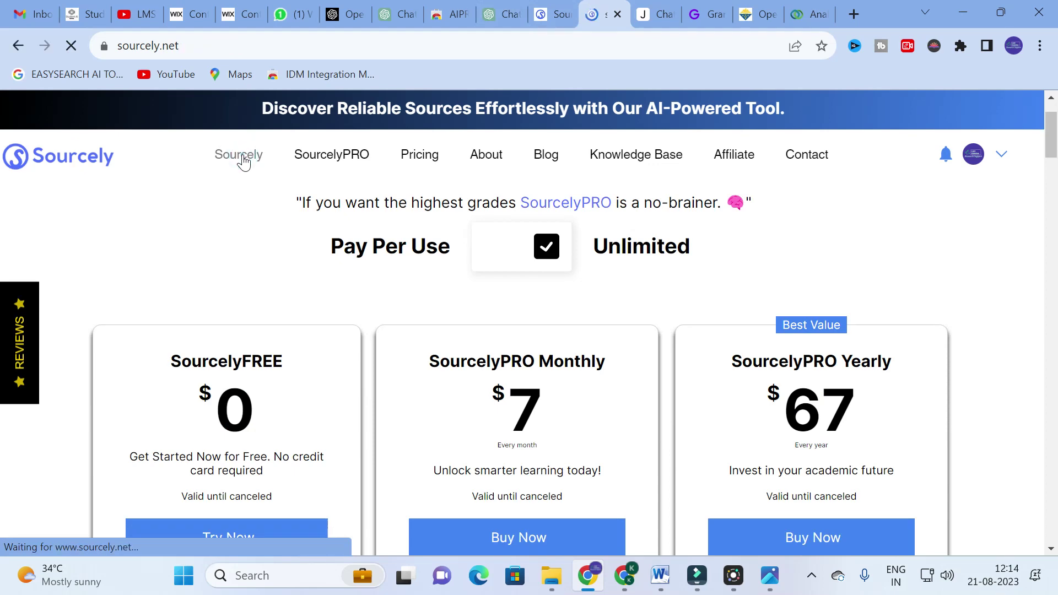
{"action": "scroll", "coordinate": [419, 353], "scroll_direction": "down", "scroll_amount": 3}
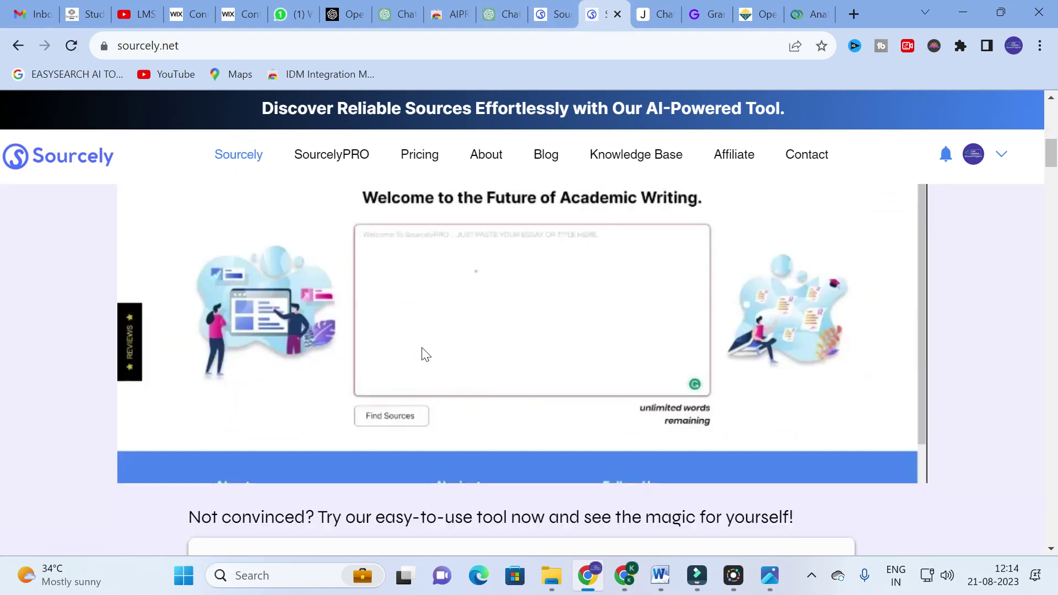
{"action": "scroll", "coordinate": [415, 335], "scroll_direction": "down", "scroll_amount": 1}
{"action": "scroll", "coordinate": [415, 331], "scroll_direction": "down", "scroll_amount": 3}
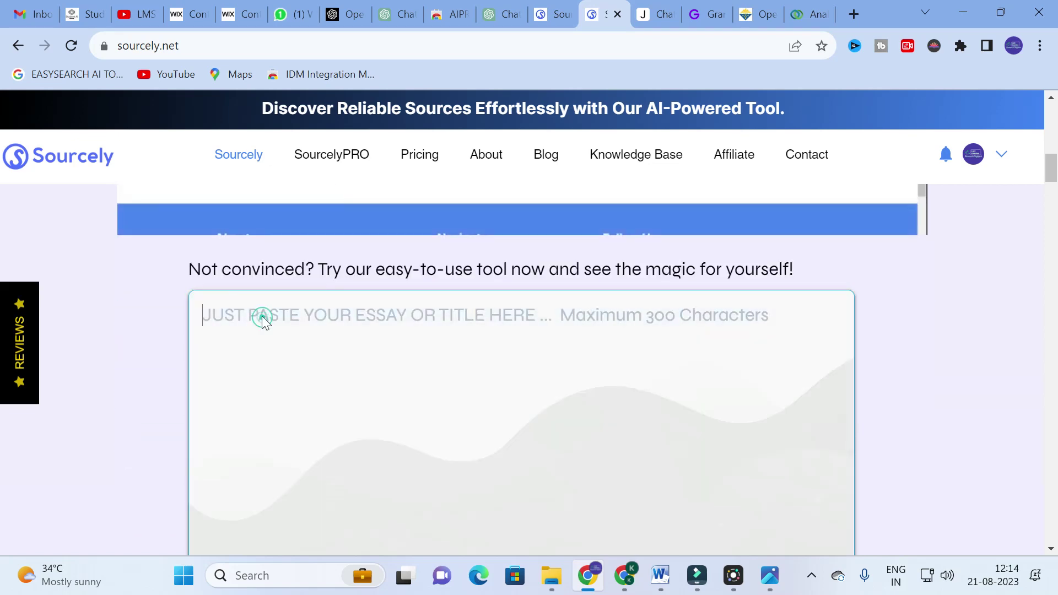
Step: Copy the full abstract, without the Introduction heading, from the Hindawi article
{"action": "left_click", "coordinate": [624, 575]}
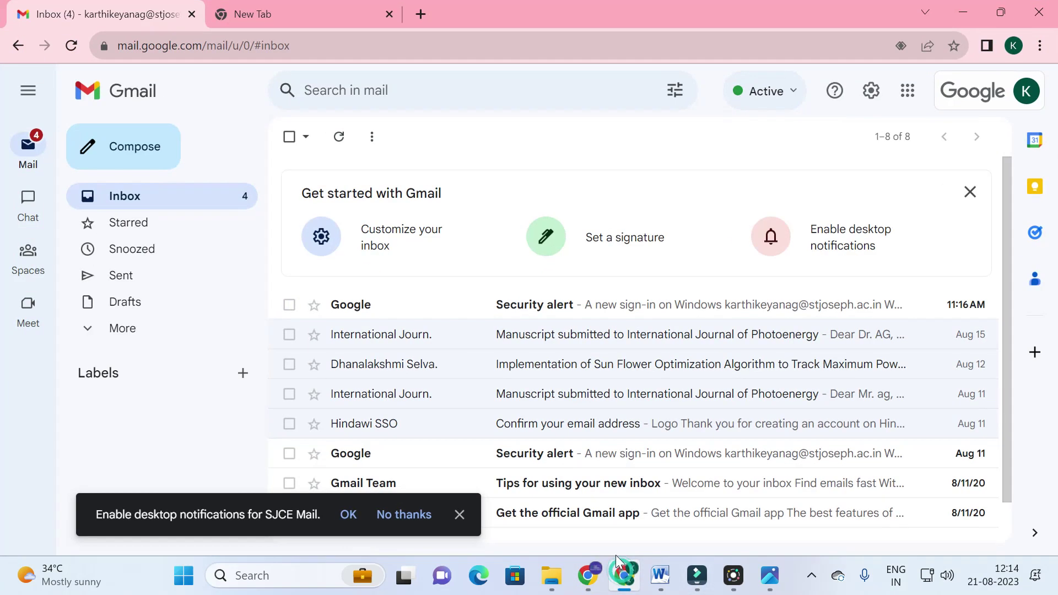
{"action": "left_click", "coordinate": [596, 576]}
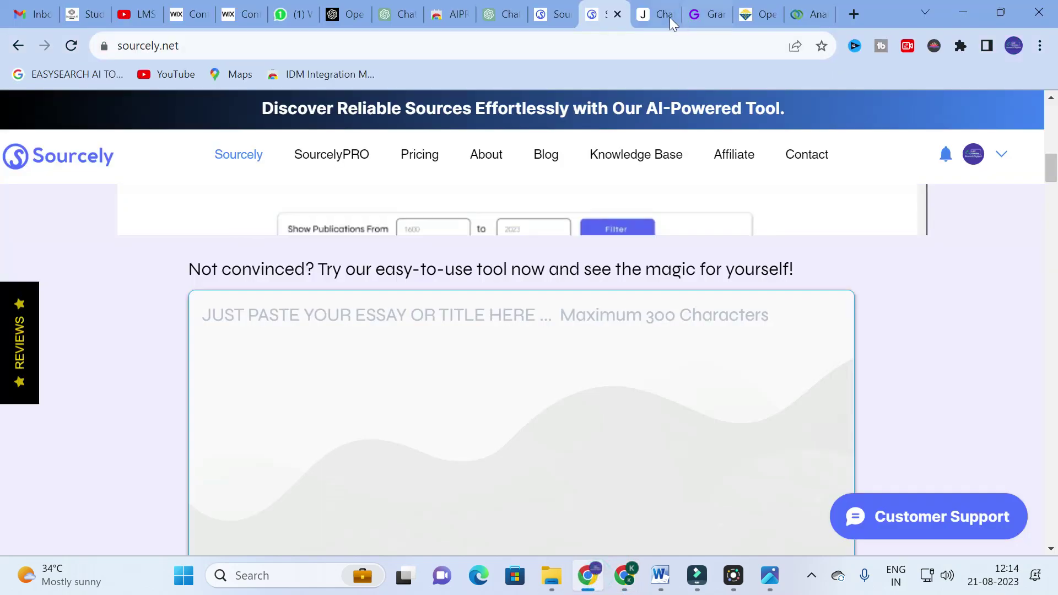
{"action": "left_click", "coordinate": [807, 14]}
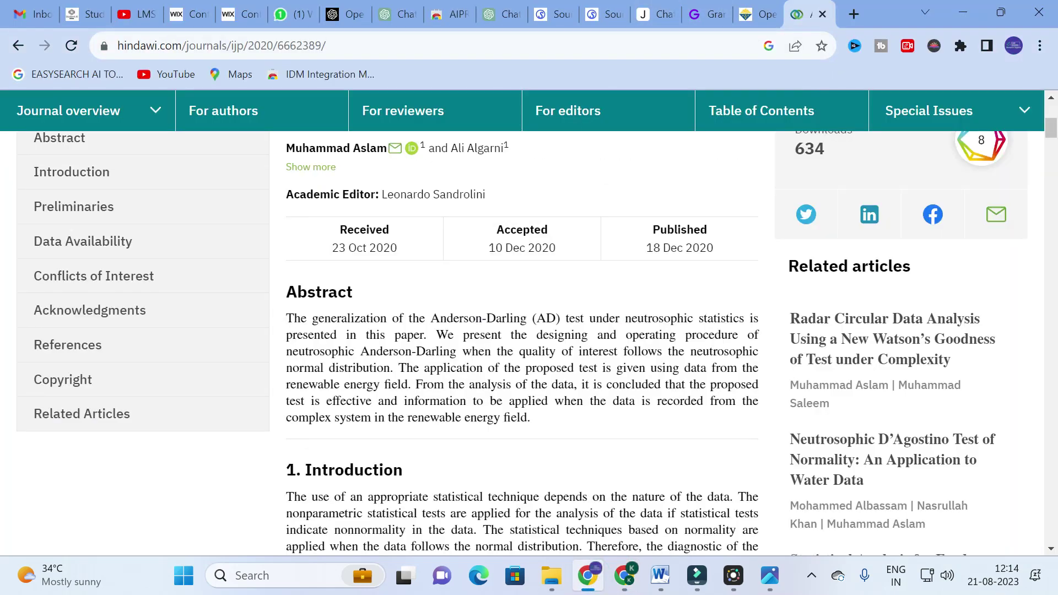
{"action": "left_click_drag", "start_coordinate": [286, 318], "coordinate": [567, 425]}
{"action": "key", "text": "ctrl+c"}
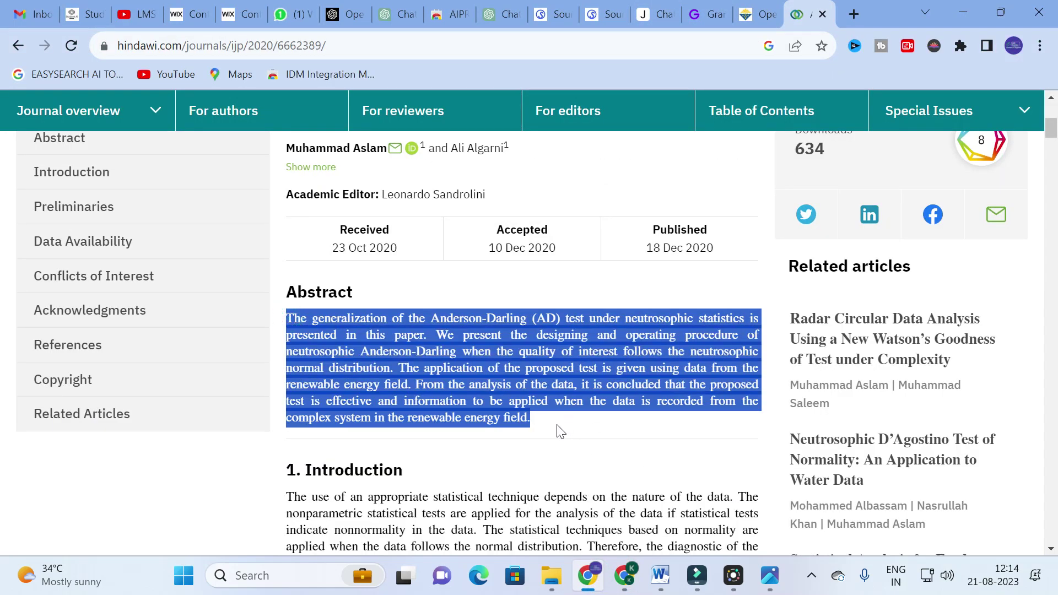
Step: Dismiss the Sourcely Weekly pop-up and paste the full abstract into Sourcely's essay or title box
{"action": "left_click", "coordinate": [551, 14]}
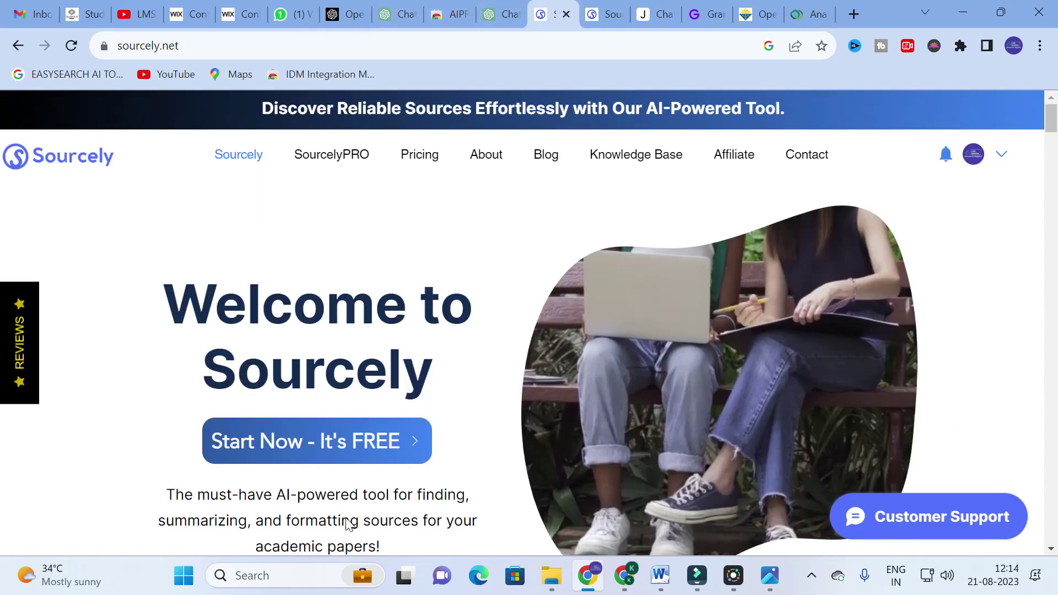
{"action": "left_click", "coordinate": [603, 13]}
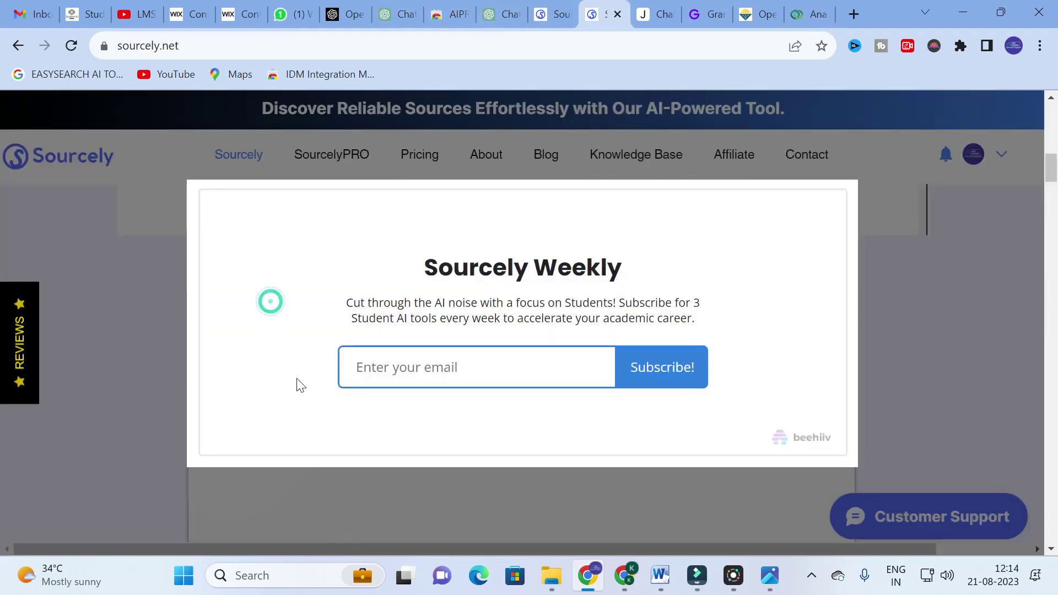
{"action": "left_click", "coordinate": [494, 485]}
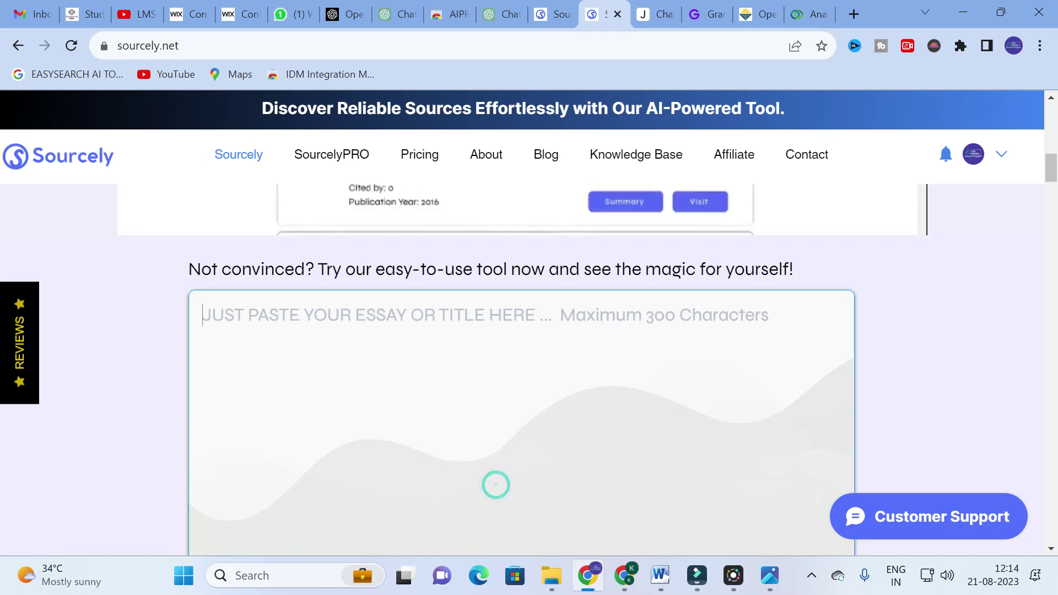
{"action": "key", "text": "ctrl+v"}
{"action": "scroll", "coordinate": [499, 503], "scroll_direction": "down", "scroll_amount": 3}
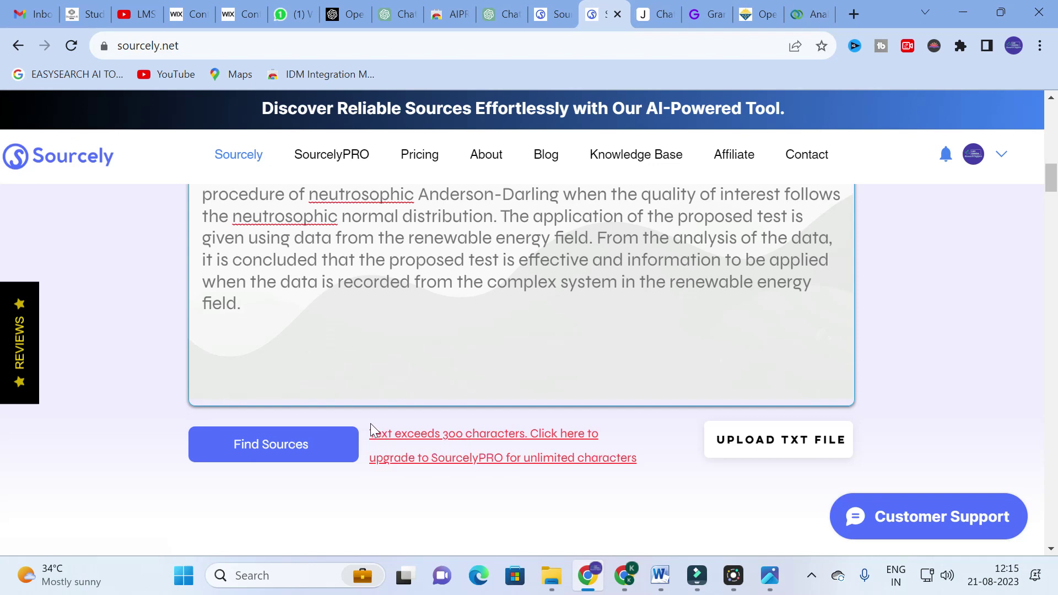
{"action": "scroll", "coordinate": [369, 430], "scroll_direction": "up", "scroll_amount": 3}
{"action": "scroll", "coordinate": [375, 429], "scroll_direction": "down", "scroll_amount": 3}
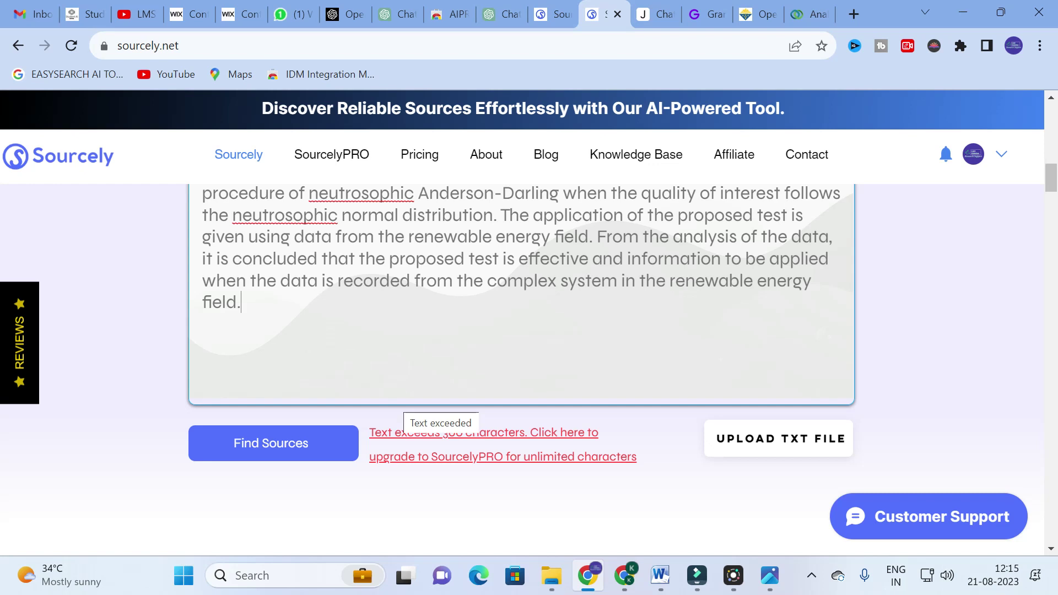
Step: Follow the upgrade link for unlimited characters and compare the features and prices of the SourcelyFREE, SourcelyPRO Monthly and SourcelyPRO Yearly plans
{"action": "left_click", "coordinate": [490, 462]}
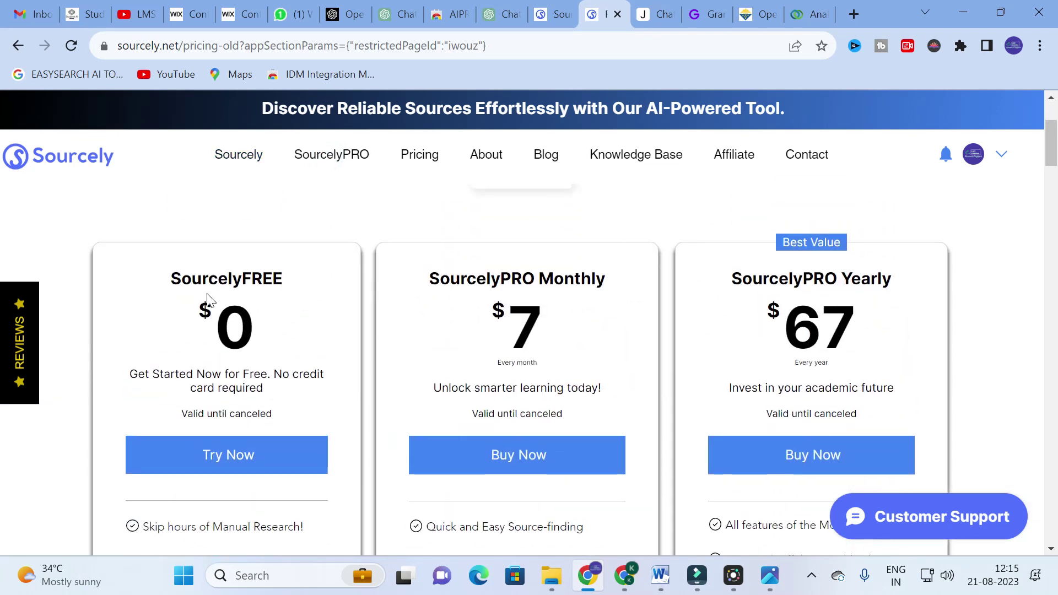
{"action": "scroll", "coordinate": [243, 307], "scroll_direction": "down", "scroll_amount": 3}
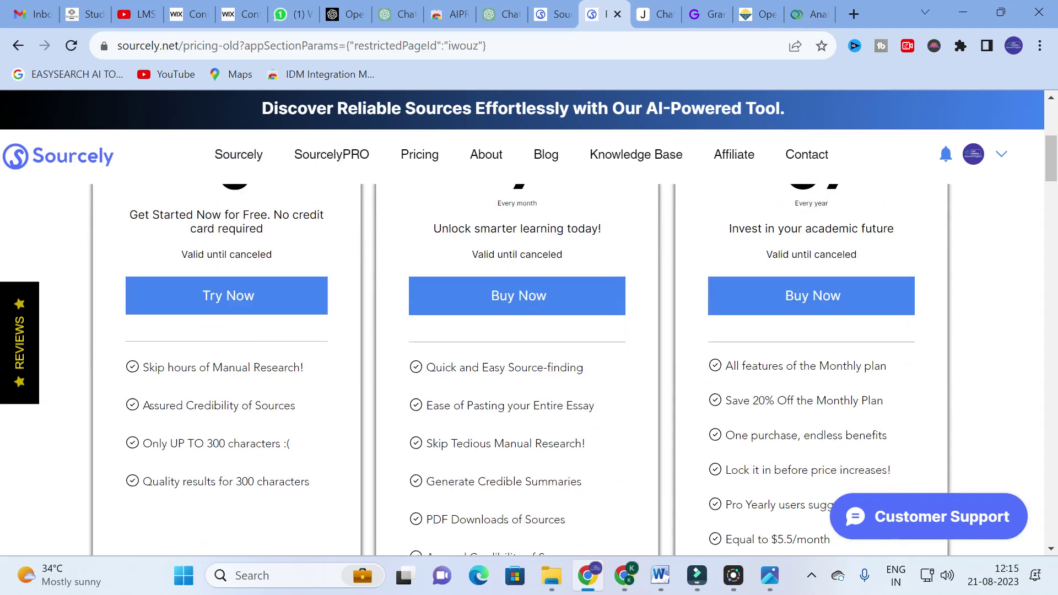
{"action": "scroll", "coordinate": [243, 307], "scroll_direction": "up", "scroll_amount": 3}
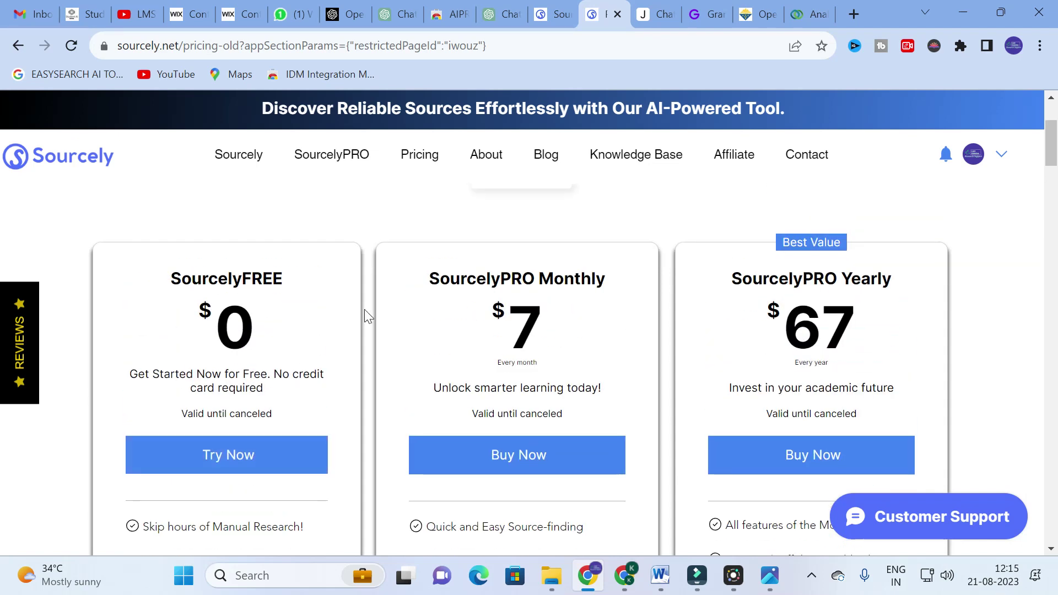
{"action": "scroll", "coordinate": [166, 340], "scroll_direction": "down", "scroll_amount": 3}
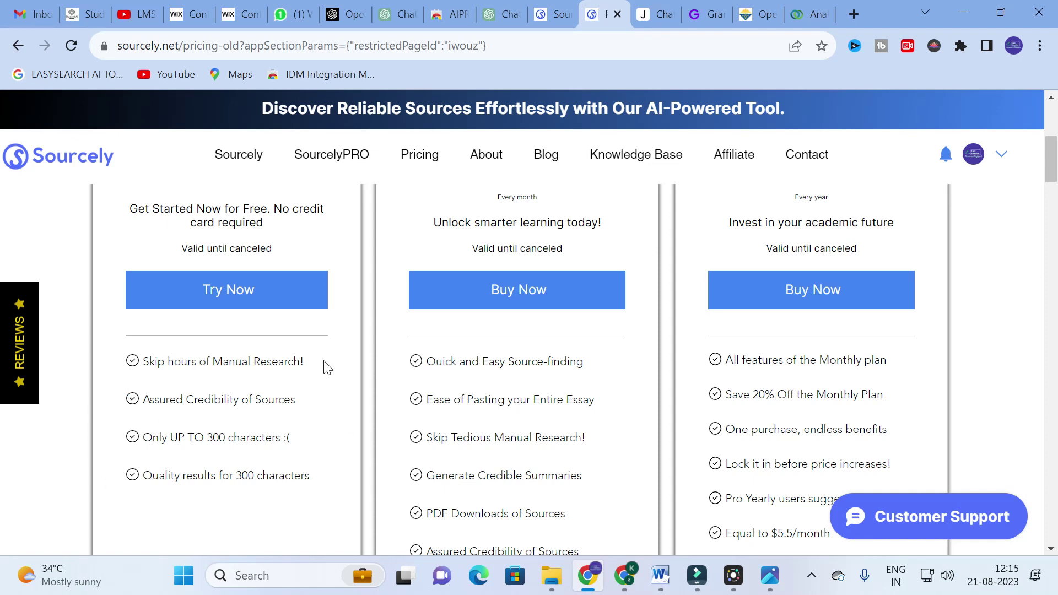
{"action": "scroll", "coordinate": [215, 471], "scroll_direction": "up", "scroll_amount": 4}
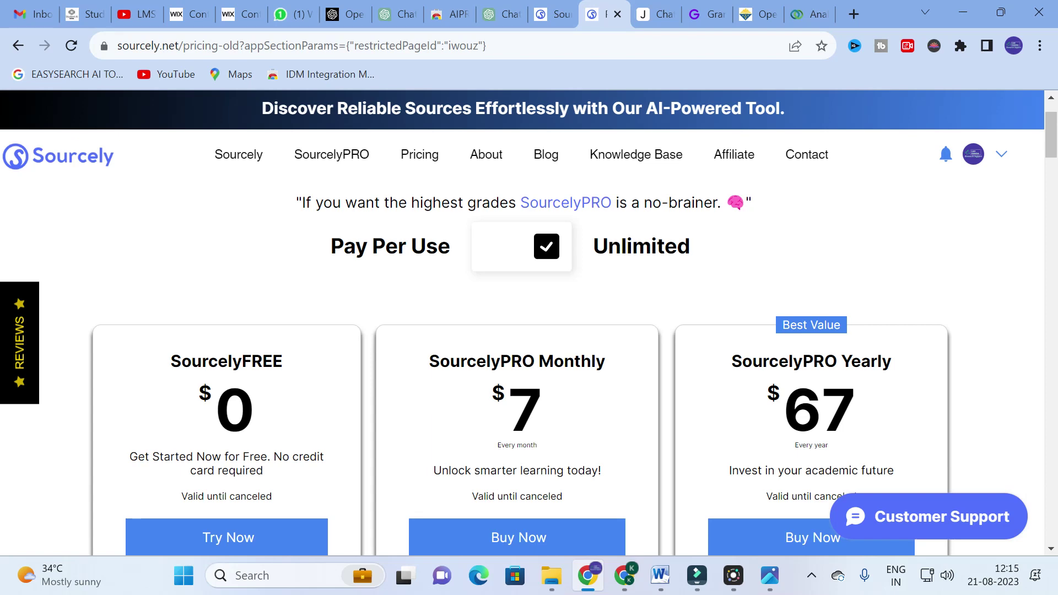
{"action": "scroll", "coordinate": [588, 444], "scroll_direction": "down", "scroll_amount": 3}
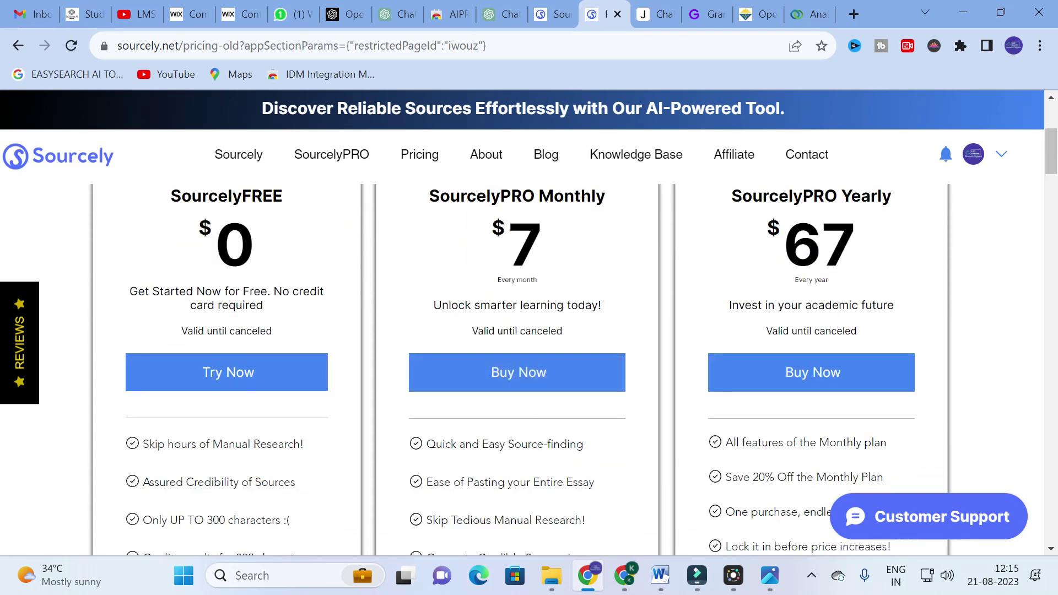
{"action": "scroll", "coordinate": [496, 259], "scroll_direction": "down", "scroll_amount": 2}
{"action": "scroll", "coordinate": [489, 284], "scroll_direction": "up", "scroll_amount": 2}
{"action": "scroll", "coordinate": [549, 300], "scroll_direction": "down", "scroll_amount": 2}
{"action": "scroll", "coordinate": [549, 300], "scroll_direction": "down", "scroll_amount": 3}
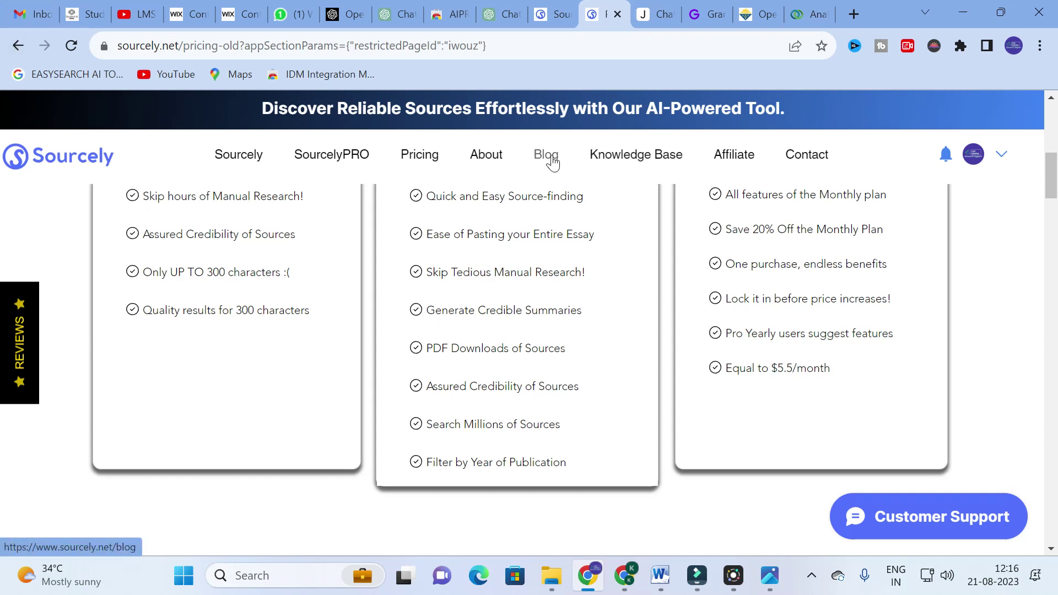
Step: Look through Sourcely's Affiliate page and its sign-up form, and return to the pricing plans
{"action": "left_click", "coordinate": [751, 160]}
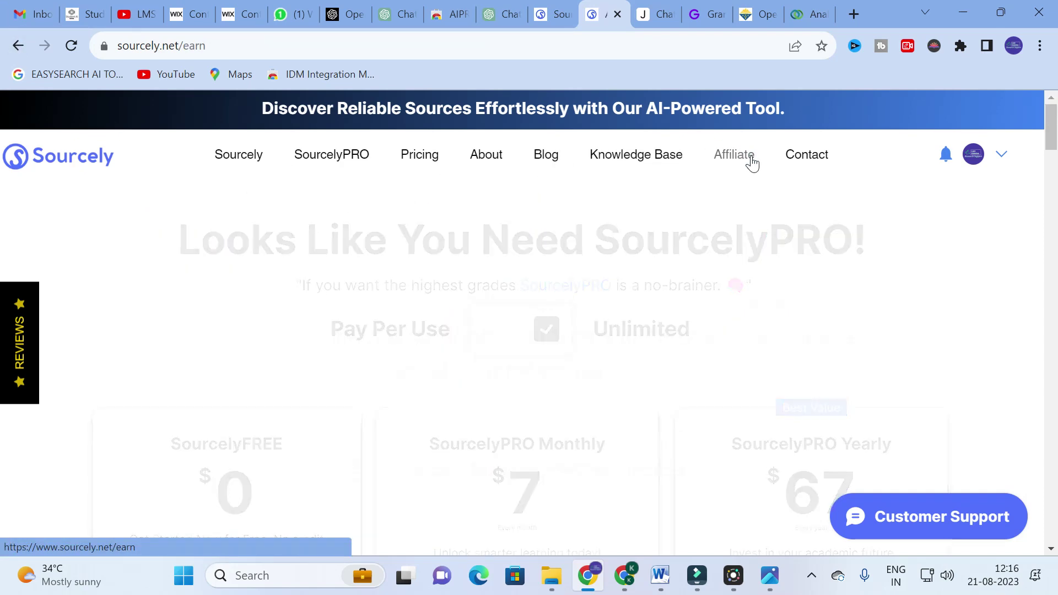
{"action": "scroll", "coordinate": [408, 347], "scroll_direction": "down", "scroll_amount": 6}
{"action": "scroll", "coordinate": [408, 348], "scroll_direction": "up", "scroll_amount": 4}
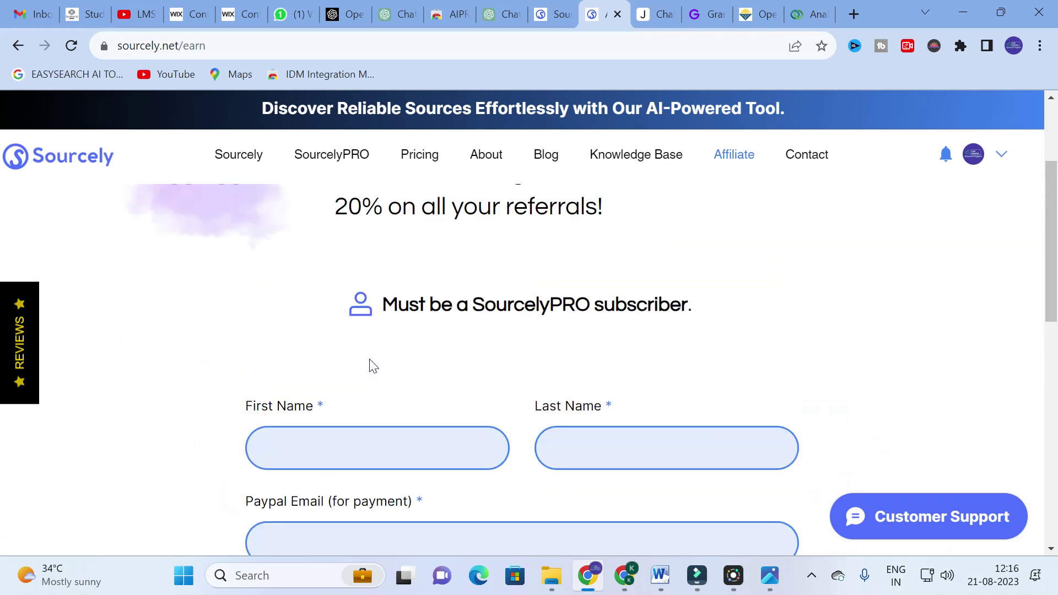
{"action": "left_click", "coordinate": [19, 46]}
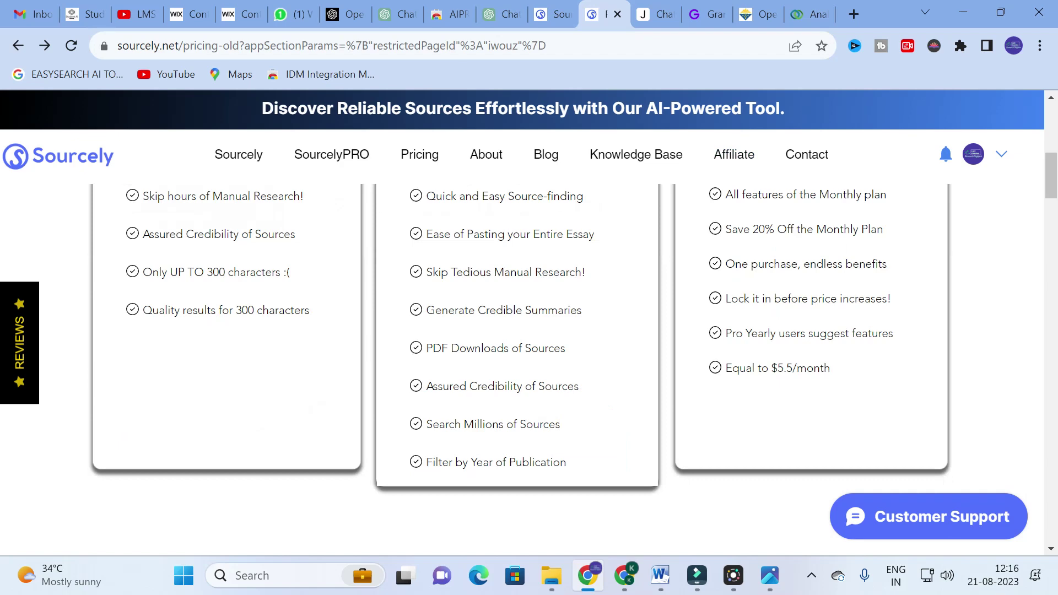
Step: Go back to the Sourcely main page and highlight the tagline describing the AI-powered tool
{"action": "left_click", "coordinate": [251, 161]}
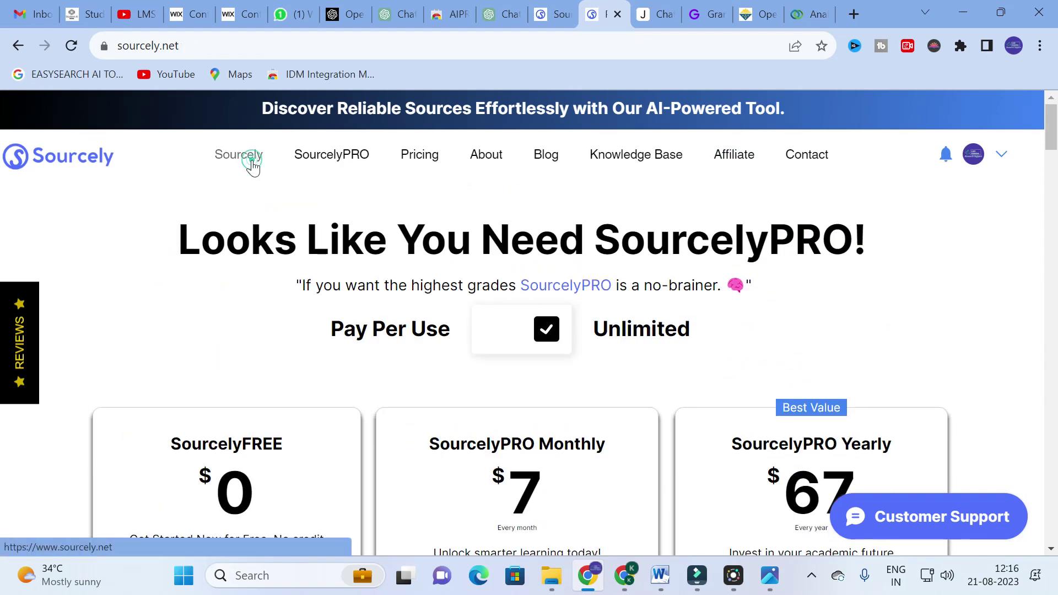
{"action": "scroll", "coordinate": [291, 275], "scroll_direction": "down", "scroll_amount": 5}
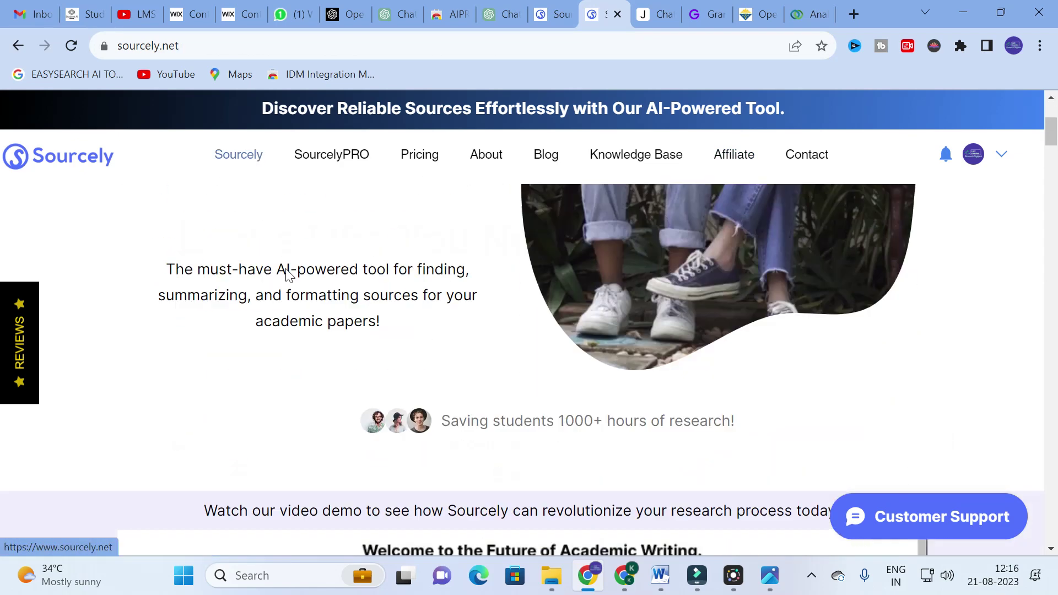
{"action": "scroll", "coordinate": [290, 272], "scroll_direction": "up", "scroll_amount": 1}
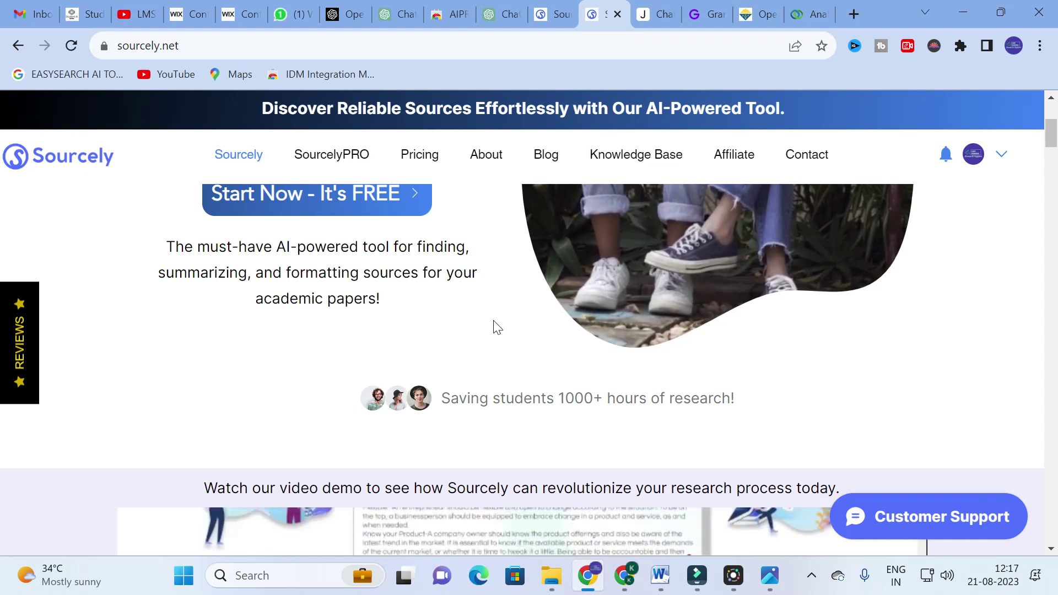
{"action": "left_click_drag", "start_coordinate": [211, 190], "coordinate": [570, 424]}
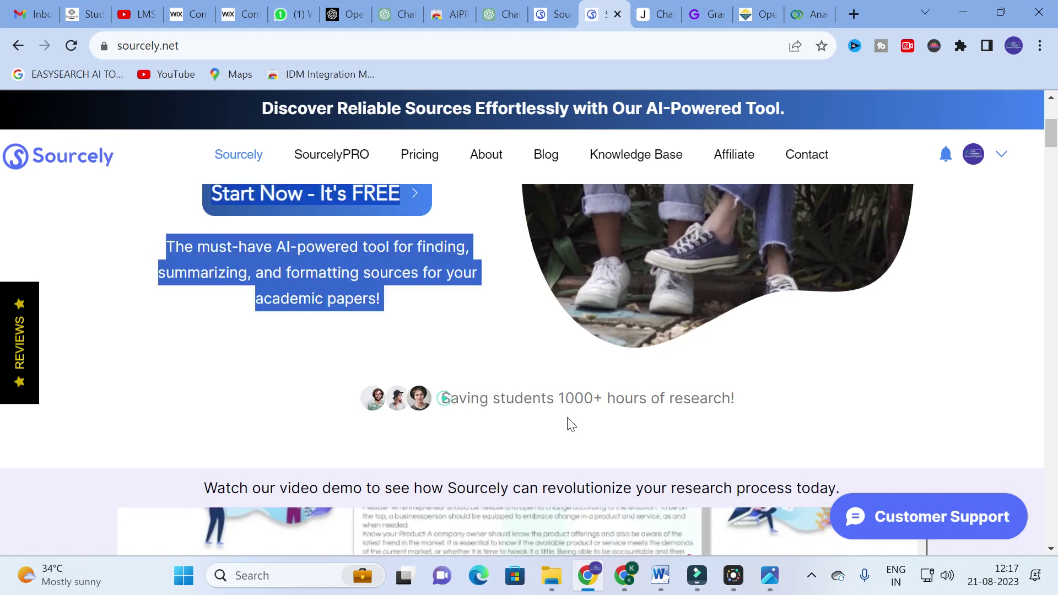